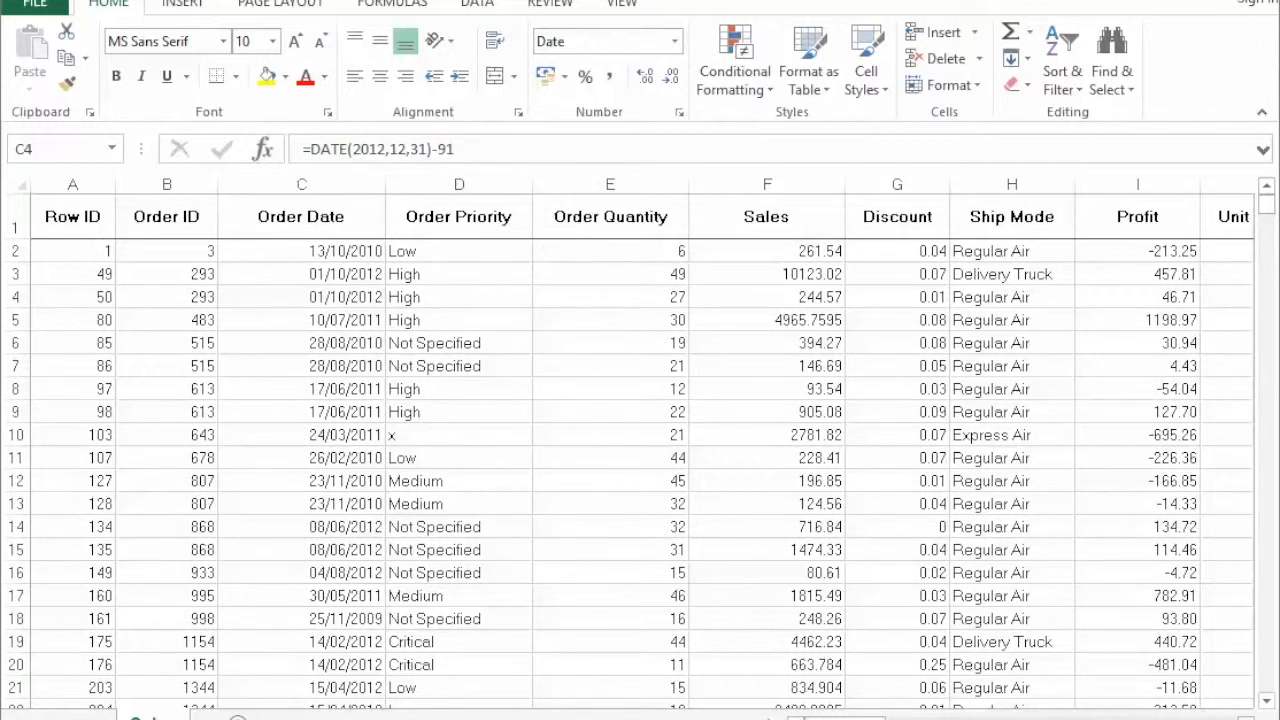
Create a PivotTable from the Orders data on a new worksheet, with Order Date as rows and the sum of Sales as values.
{"action": "left_click", "coordinate": [288, 294]}
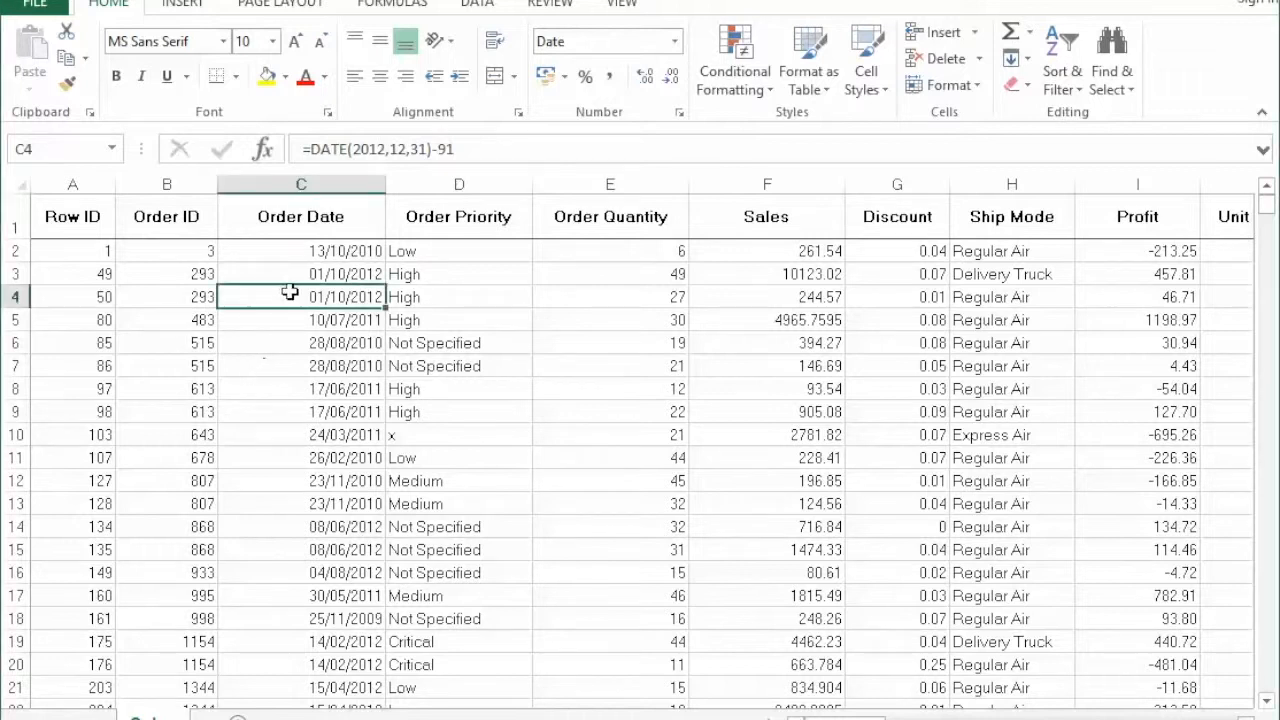
{"action": "left_click", "coordinate": [185, 6]}
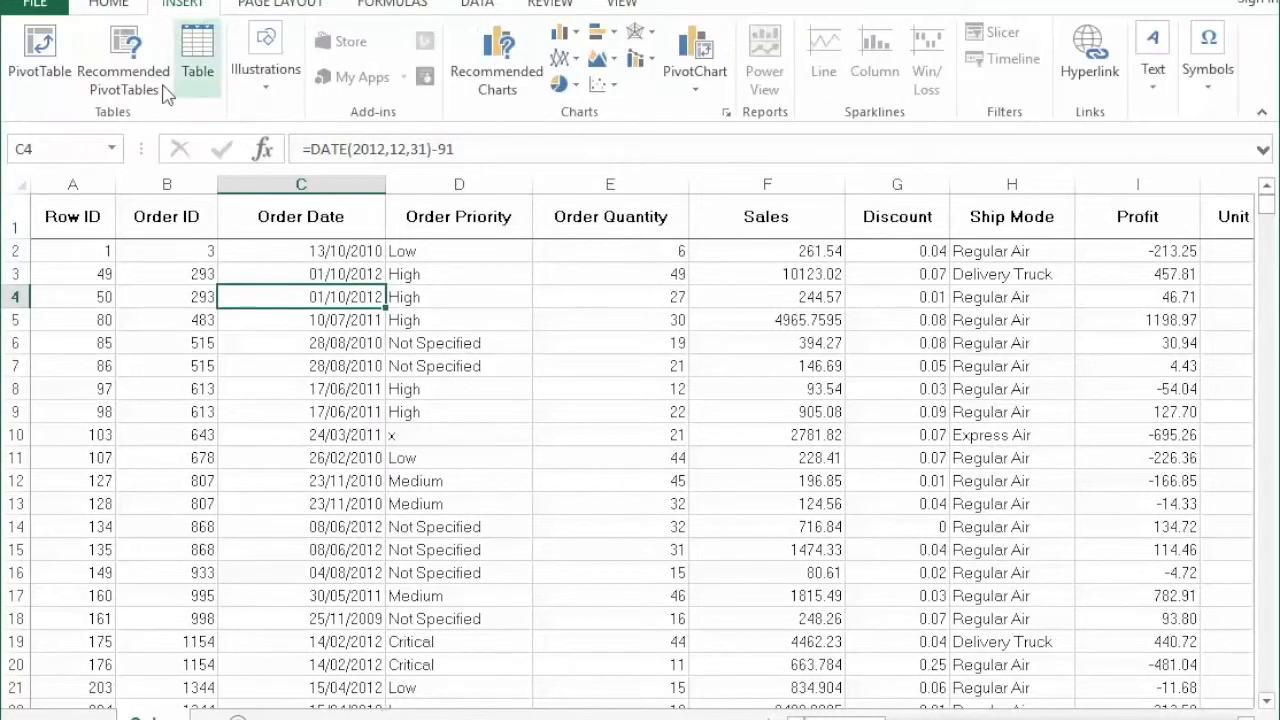
{"action": "left_click", "coordinate": [40, 55]}
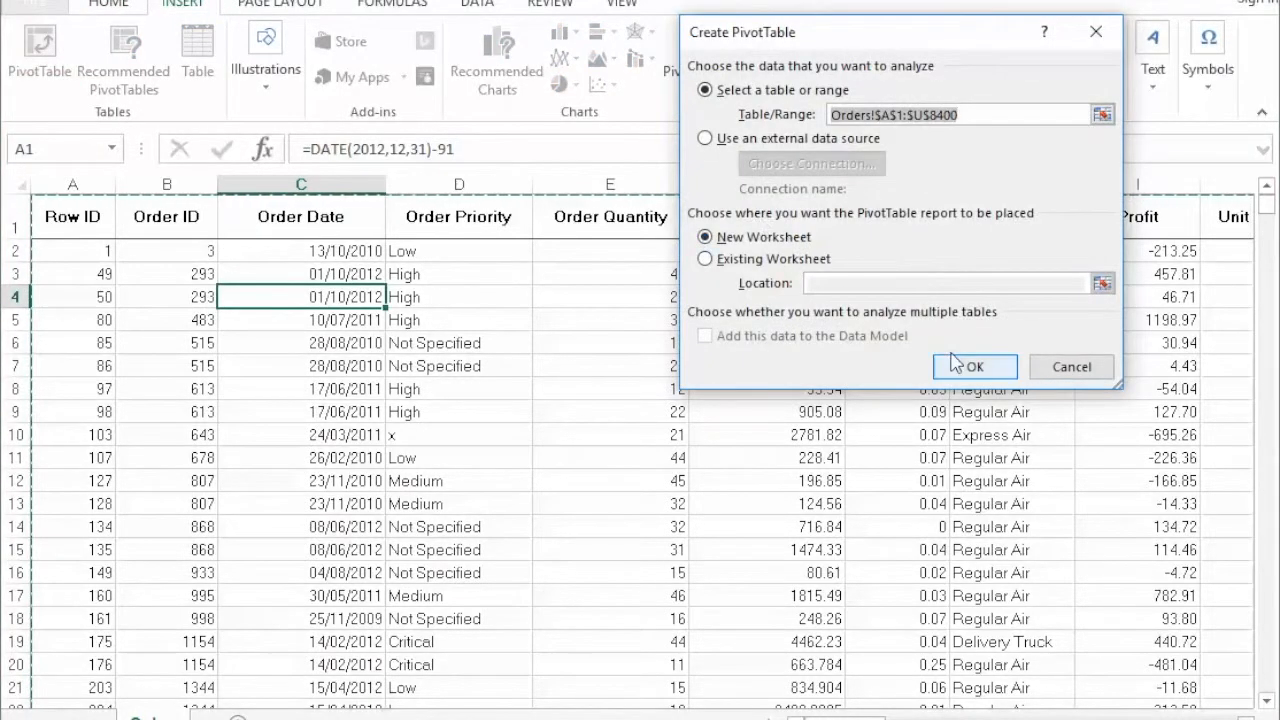
{"action": "left_click", "coordinate": [976, 367]}
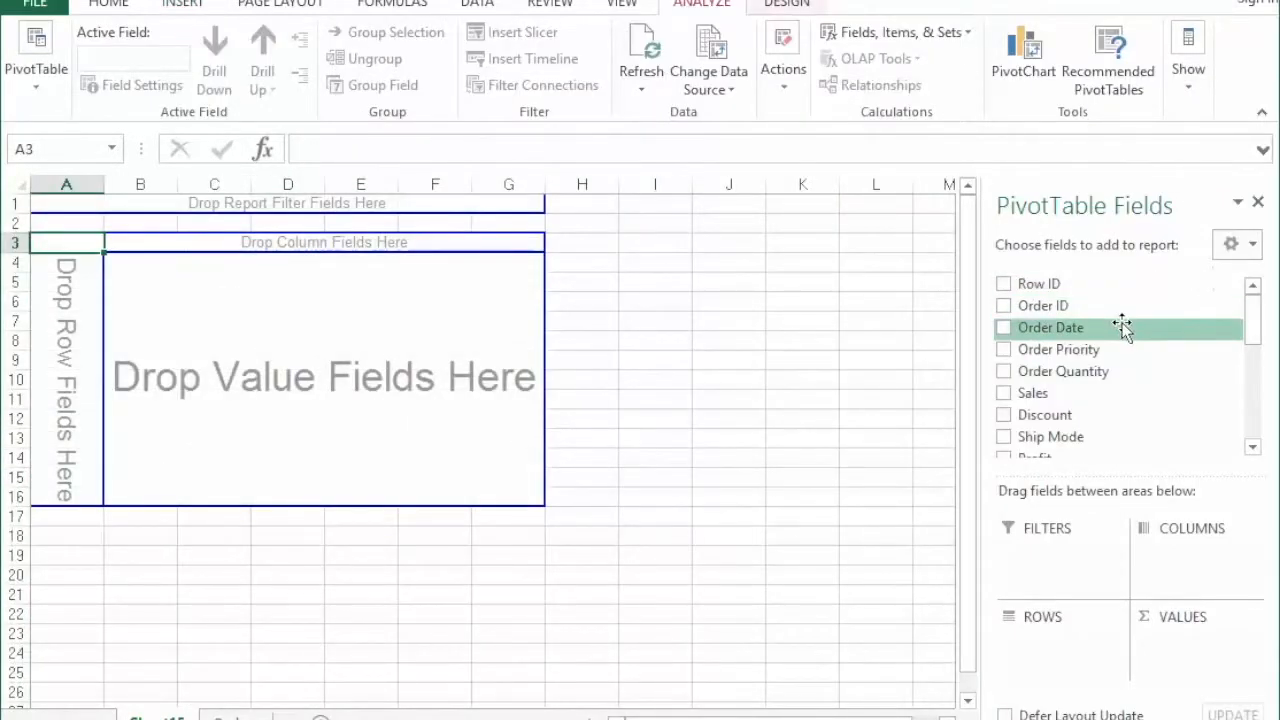
{"action": "left_click_drag", "start_coordinate": [1128, 327], "coordinate": [1071, 646]}
{"action": "left_click_drag", "start_coordinate": [1132, 396], "coordinate": [1186, 651]}
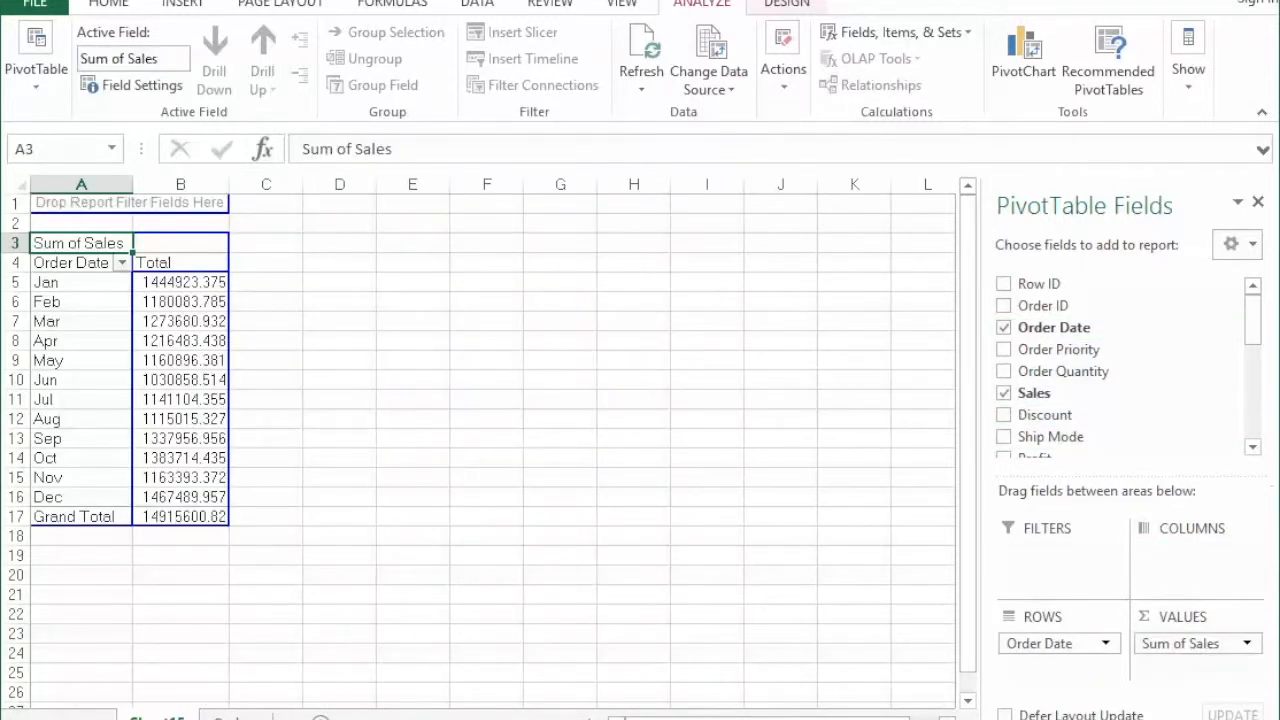
Group the PivotTable's Order Date field by Months and Years.
{"action": "right_click", "coordinate": [79, 398]}
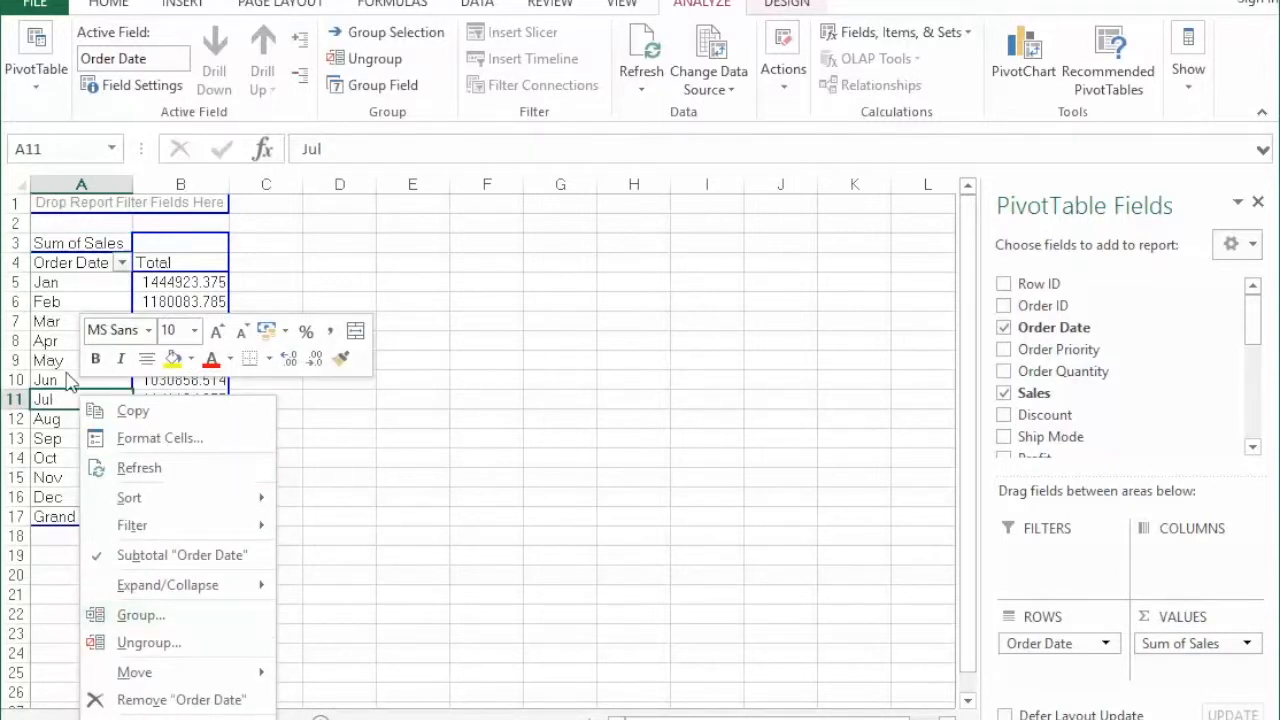
{"action": "right_click", "coordinate": [68, 377]}
{"action": "left_click", "coordinate": [122, 593]}
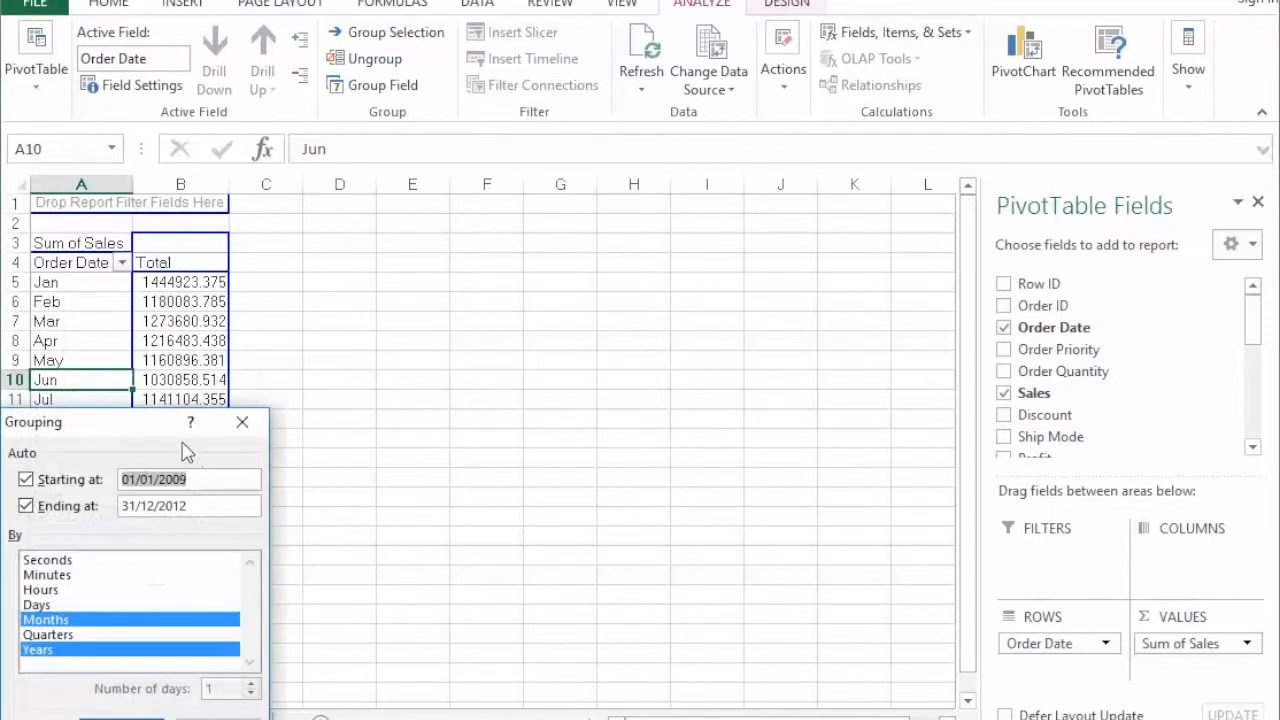
{"action": "left_click", "coordinate": [108, 636]}
{"action": "left_click", "coordinate": [115, 618]}
{"action": "left_click", "coordinate": [117, 634]}
{"action": "left_click", "coordinate": [124, 621]}
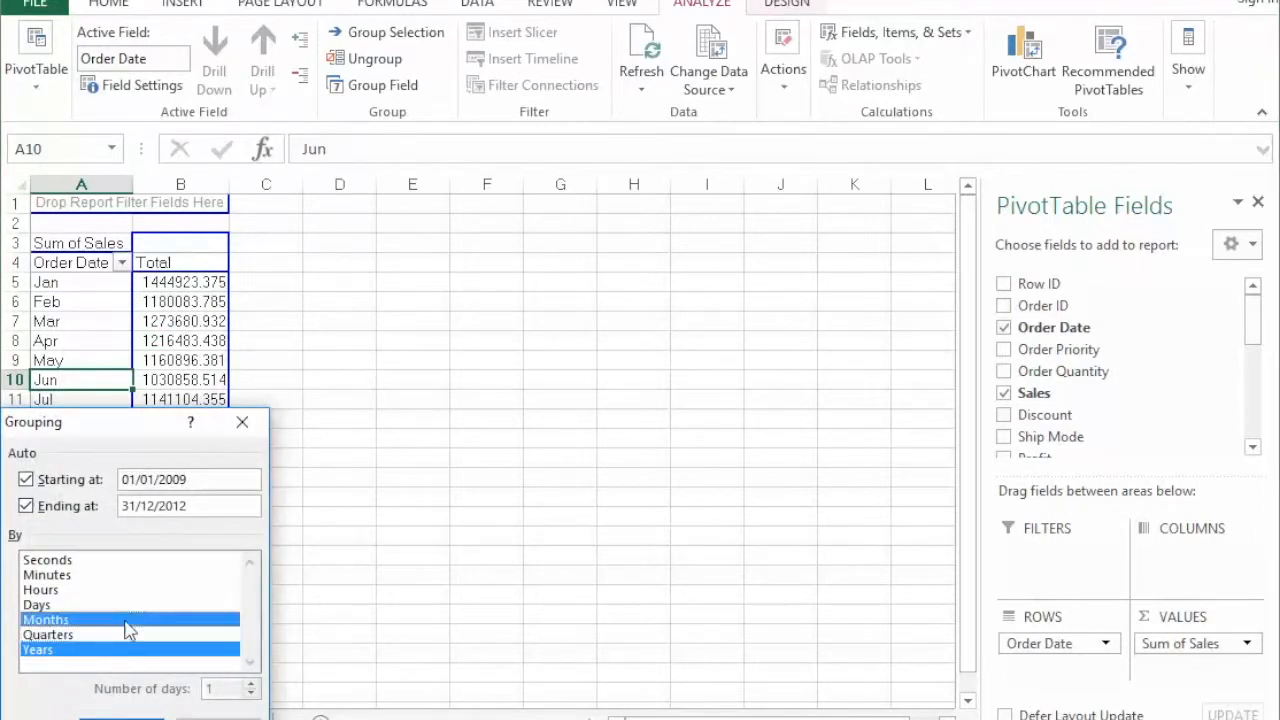
{"action": "left_click", "coordinate": [111, 651]}
{"action": "left_click", "coordinate": [110, 650]}
{"action": "left_click", "coordinate": [122, 717]}
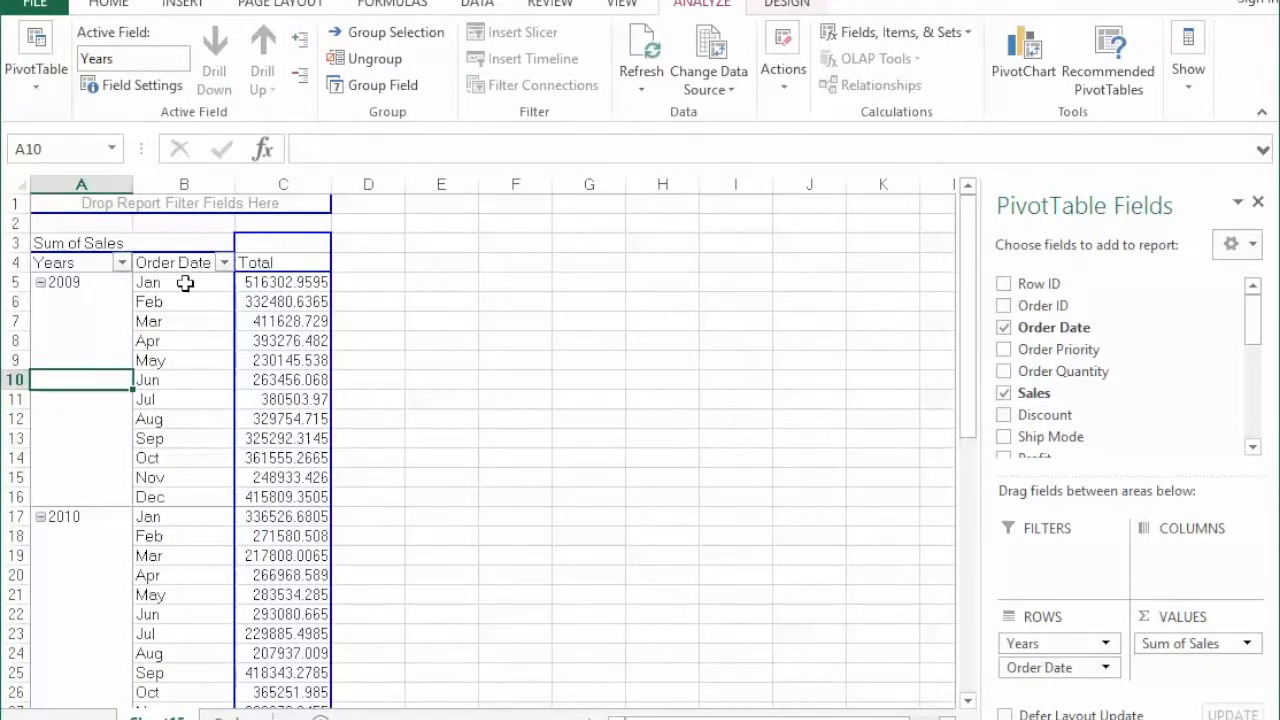
Copy the PivotTable's year, month and sales rows without the grand total, and paste them into a new worksheet starting at B3.
{"action": "left_click_drag", "start_coordinate": [89, 280], "coordinate": [317, 629]}
{"action": "key", "text": "ctrl+c"}
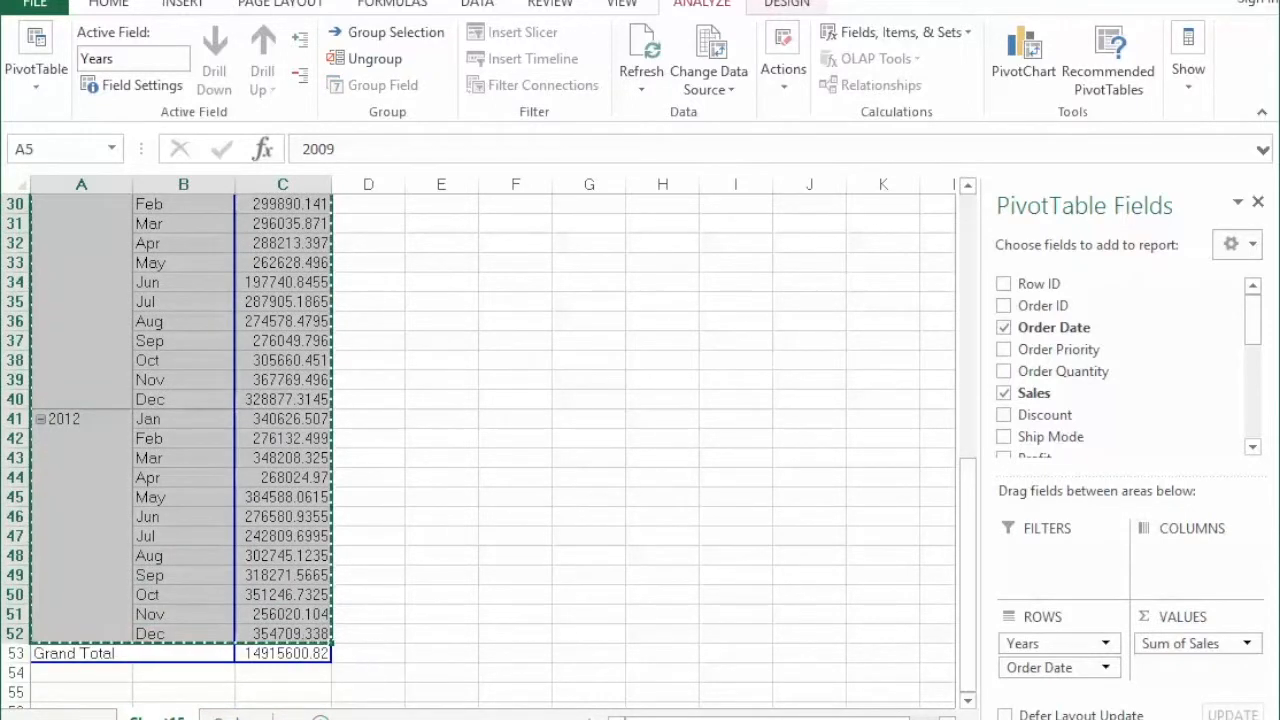
{"action": "left_click", "coordinate": [320, 718]}
{"action": "right_click", "coordinate": [146, 243]}
{"action": "left_click", "coordinate": [234, 340]}
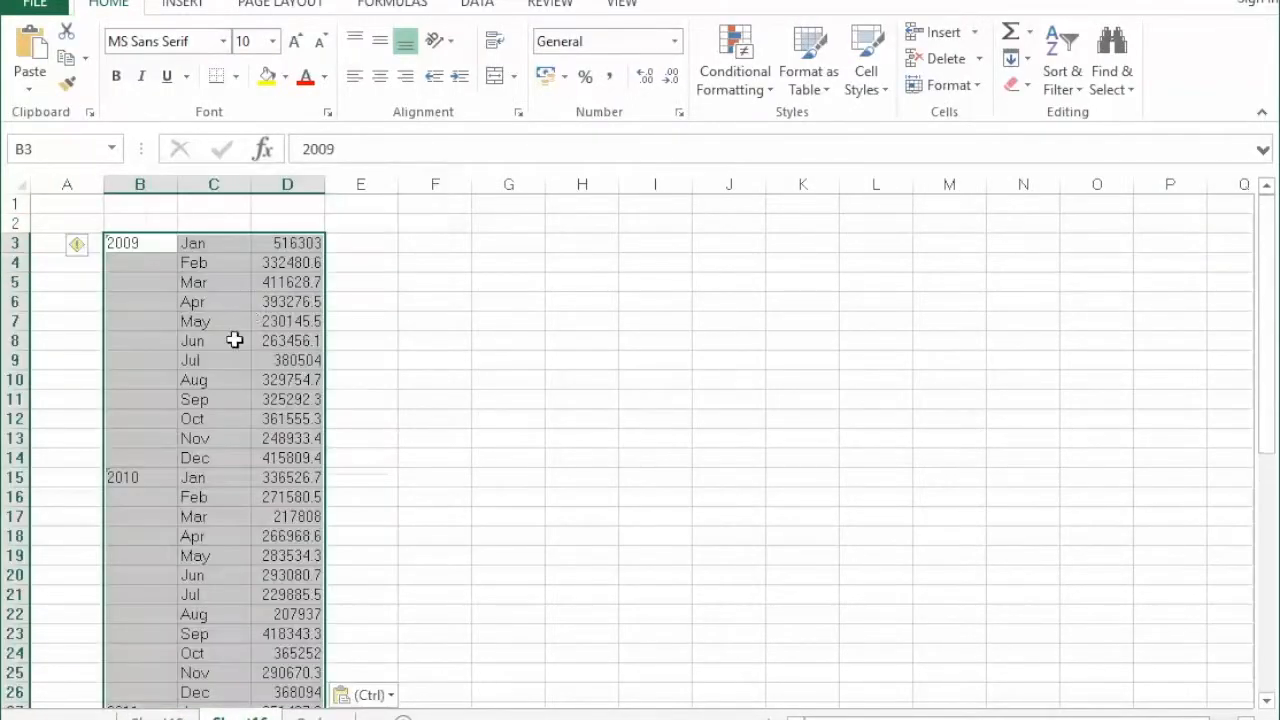
Add the headers Year, Month and Sales value in cells B2, C2 and D2 above the pasted data.
{"action": "left_click", "coordinate": [416, 290]}
{"action": "left_click", "coordinate": [305, 228]}
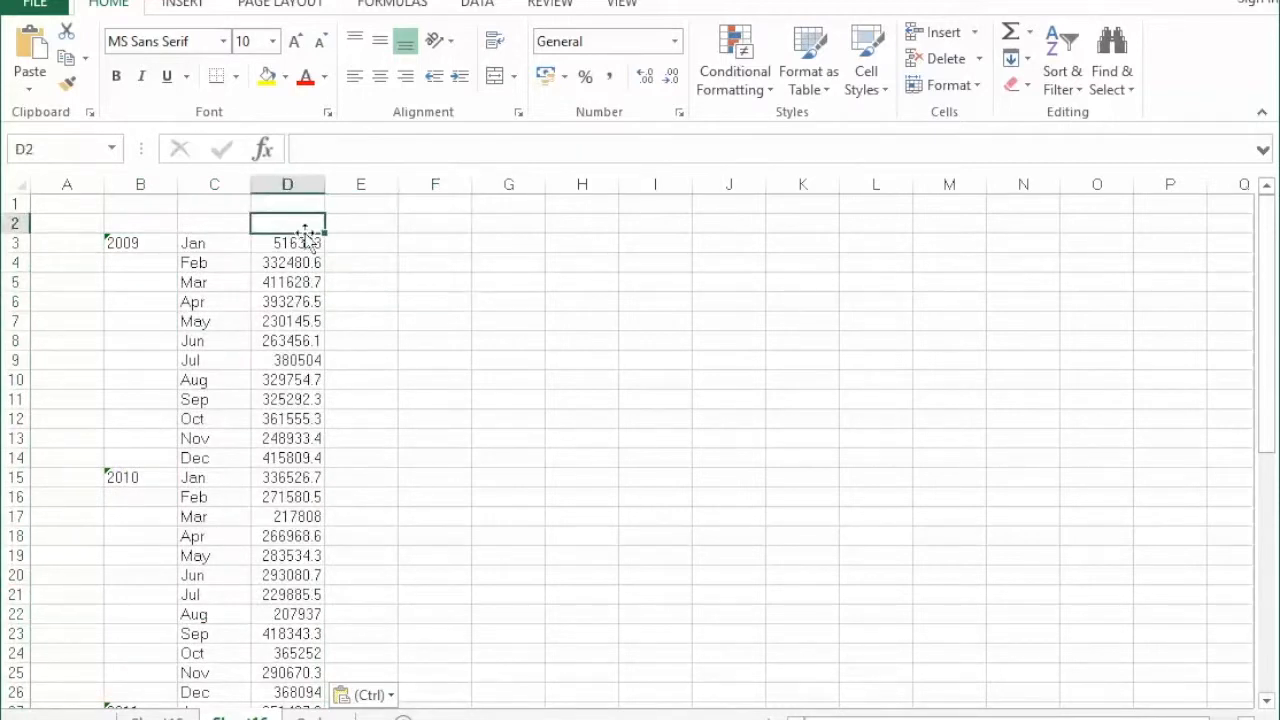
{"action": "type", "text": "S"}
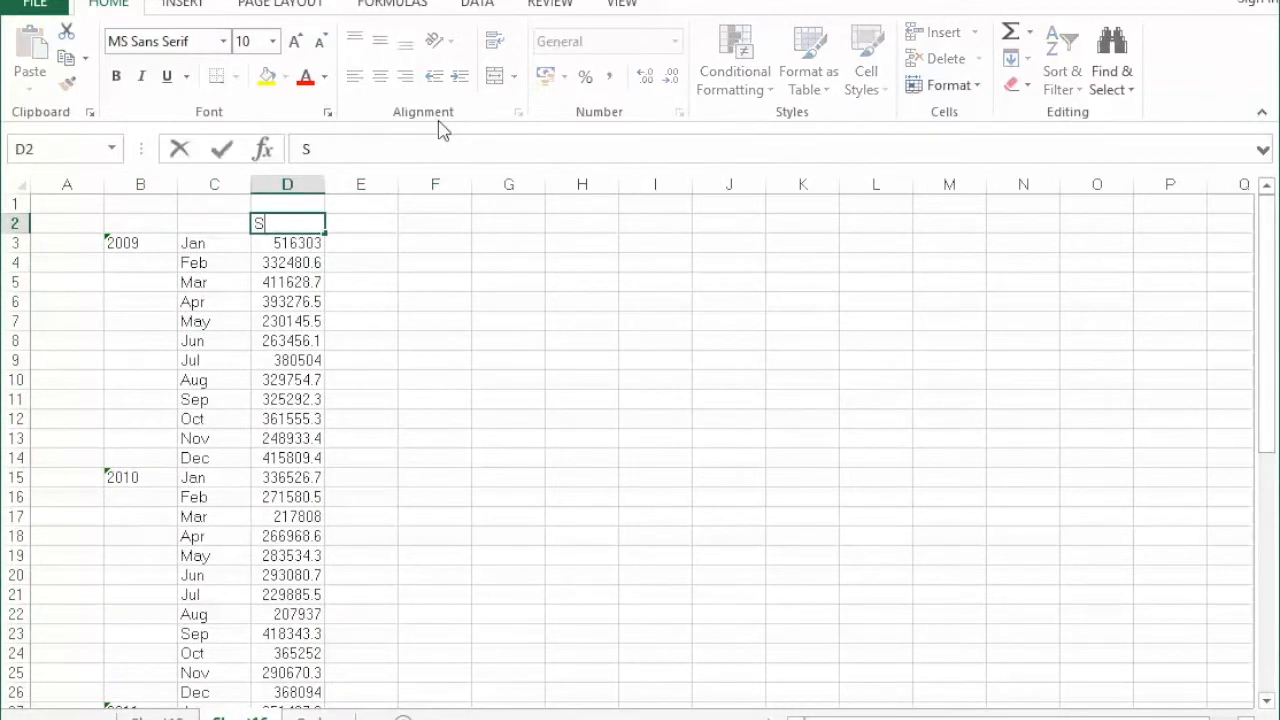
{"action": "type", "text": "ales value"}
{"action": "key", "text": "Return"}
{"action": "key", "text": "Left"}
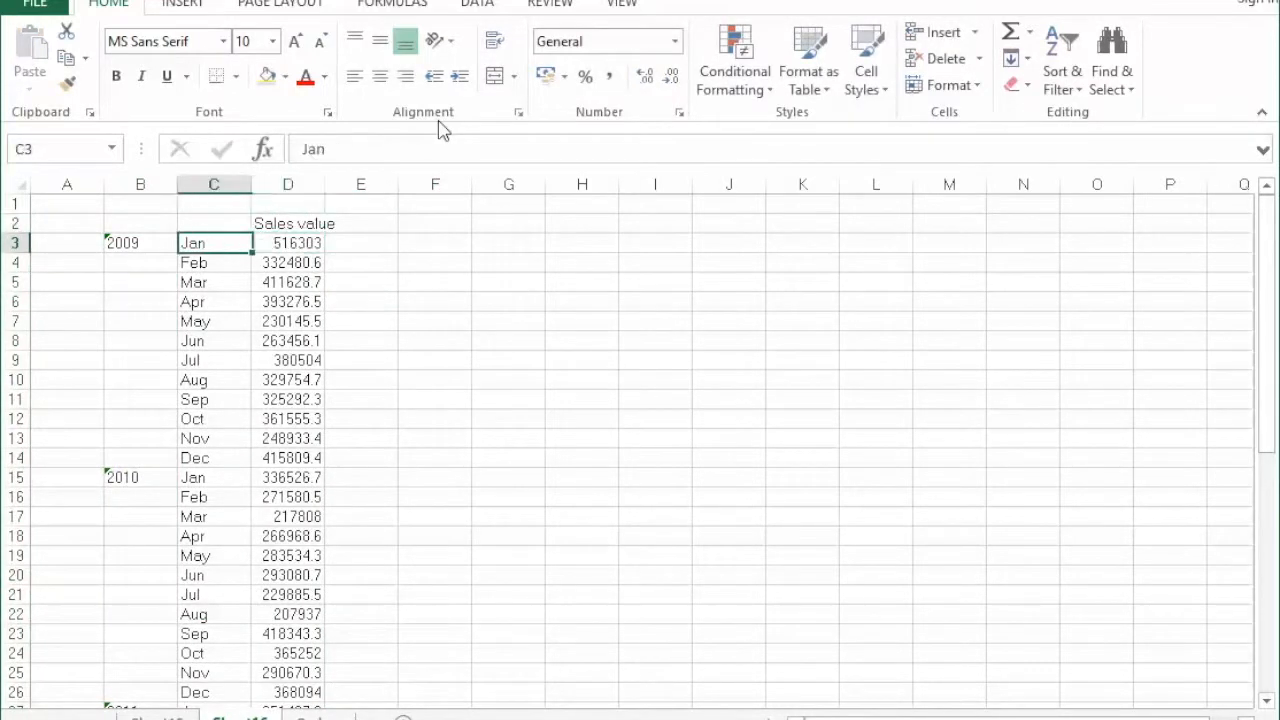
{"action": "key", "text": "Up"}
{"action": "type", "text": "Month"}
{"action": "key", "text": "Return"}
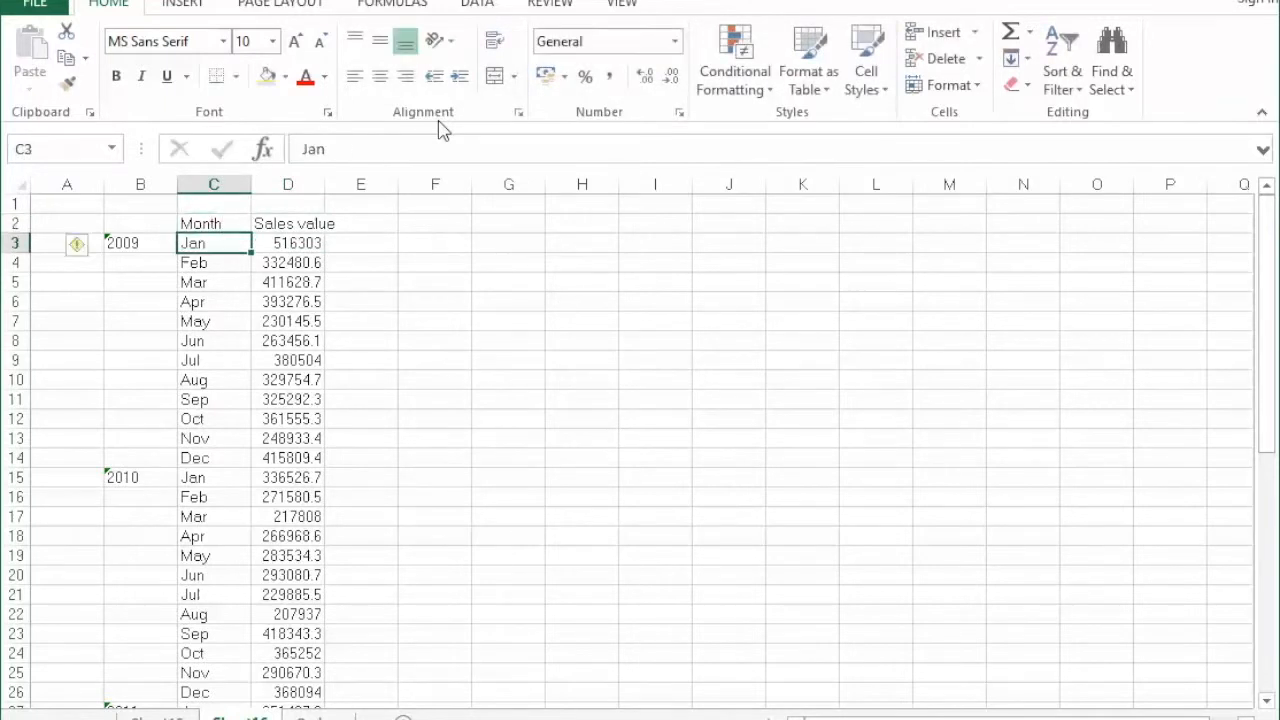
{"action": "key", "text": "Left"}
{"action": "key", "text": "Up"}
{"action": "type", "text": "Year"}
{"action": "key", "text": "Right"}
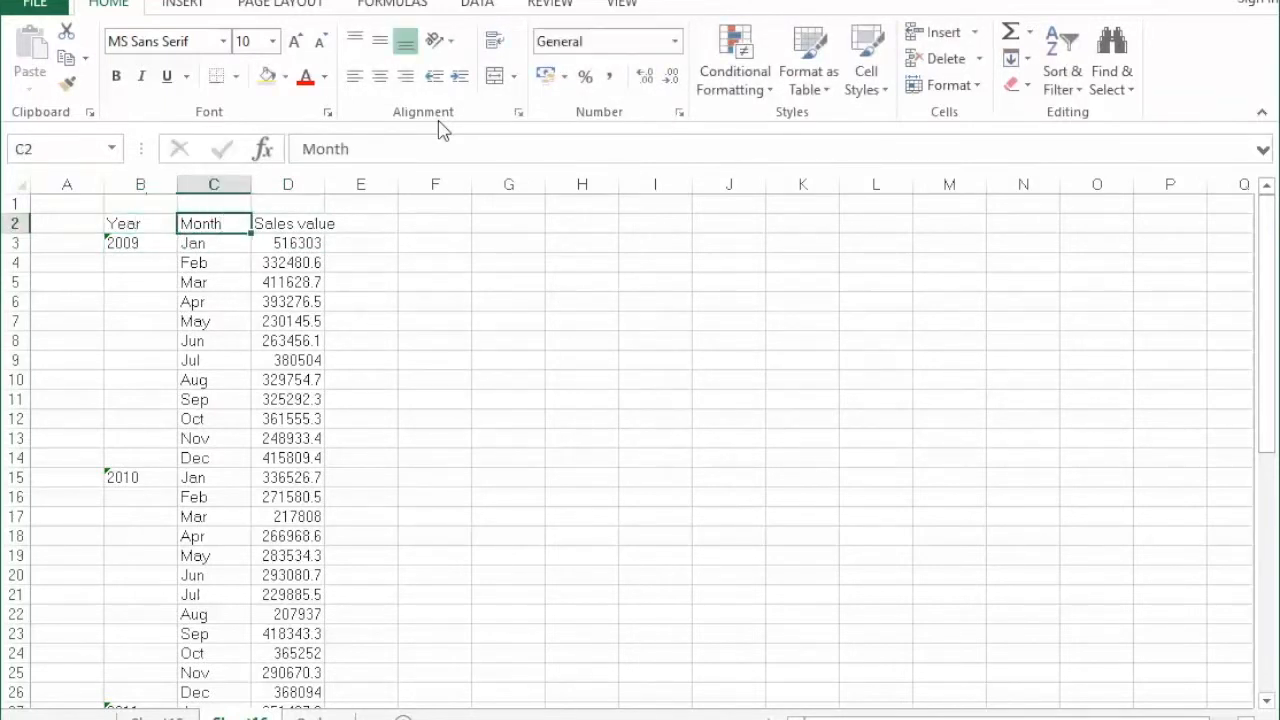
Copy the year 2009 from B3 down through B14 so every 2009 month has its year.
{"action": "key", "text": "Down"}
{"action": "key", "text": "Left"}
{"action": "key", "text": "Down"}
{"action": "key", "text": "Up"}
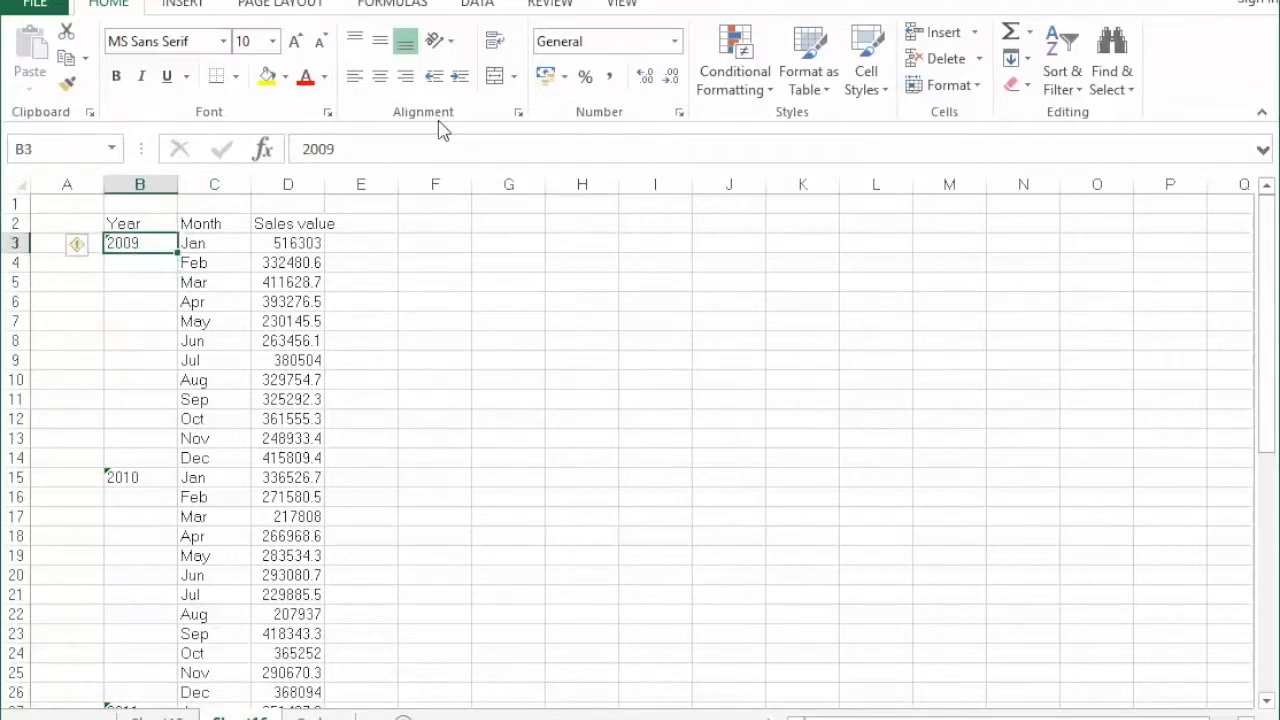
{"action": "key", "text": "Down"}
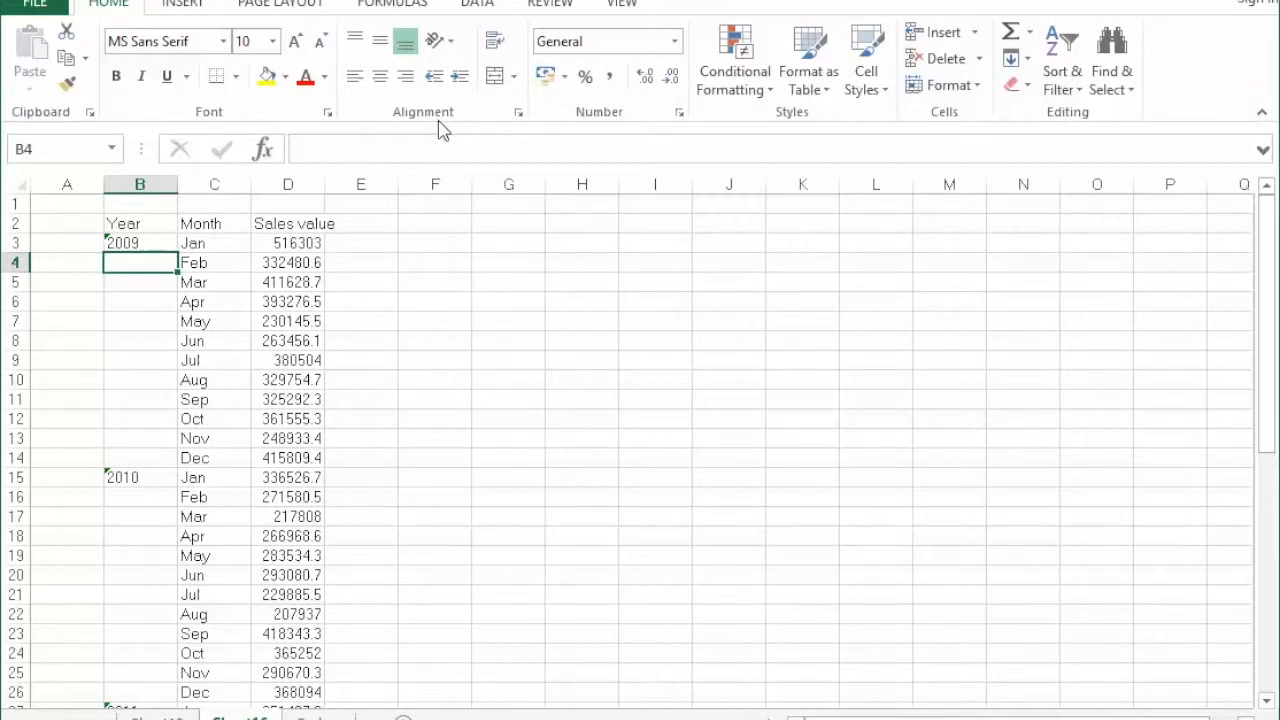
{"action": "key", "text": "Up"}
{"action": "key", "text": "ctrl+c"}
{"action": "key", "text": "shift+Down"}
{"action": "key", "text": "shift+Down"}
{"action": "key", "text": "shift+Down"}
{"action": "key", "text": "shift+Down"}
{"action": "key", "text": "shift+Down"}
{"action": "key", "text": "shift+Down"}
{"action": "key", "text": "shift+Down"}
{"action": "key", "text": "shift+Down"}
{"action": "key", "text": "shift+Down"}
{"action": "key", "text": "shift+Down"}
{"action": "key", "text": "shift+Down"}
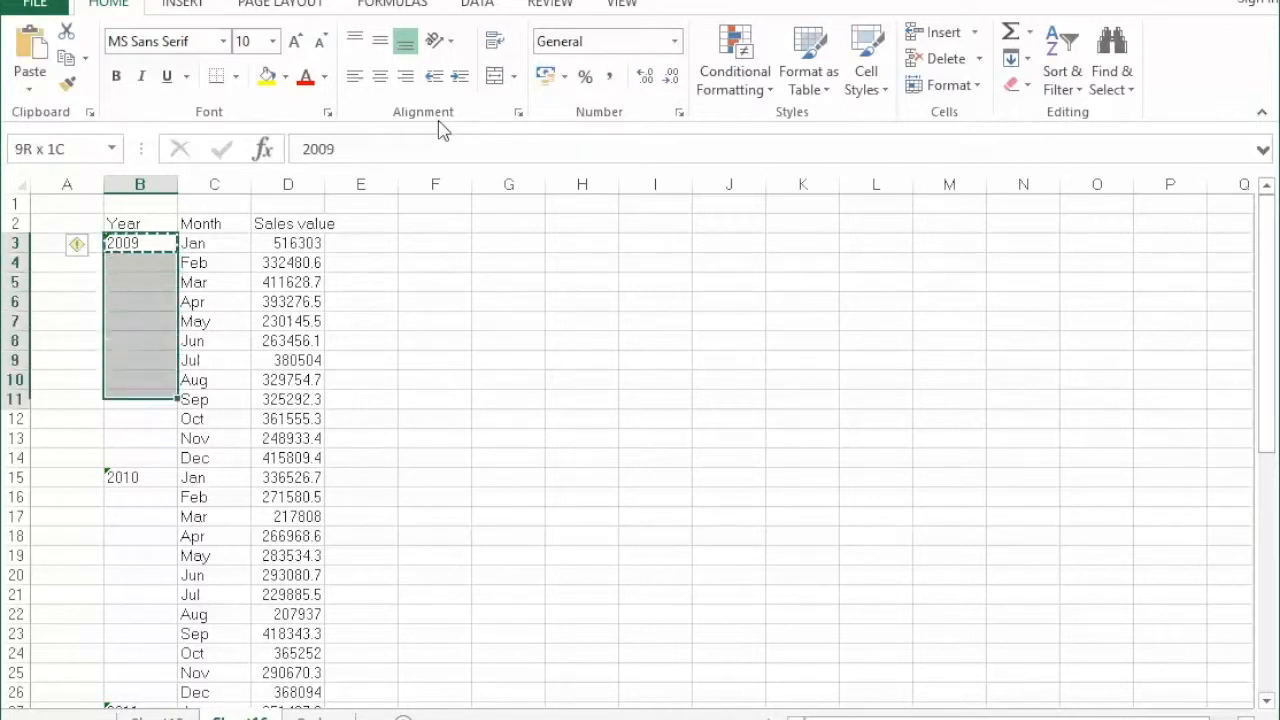
{"action": "key", "text": "ctrl+v"}
{"action": "key", "text": "Escape"}
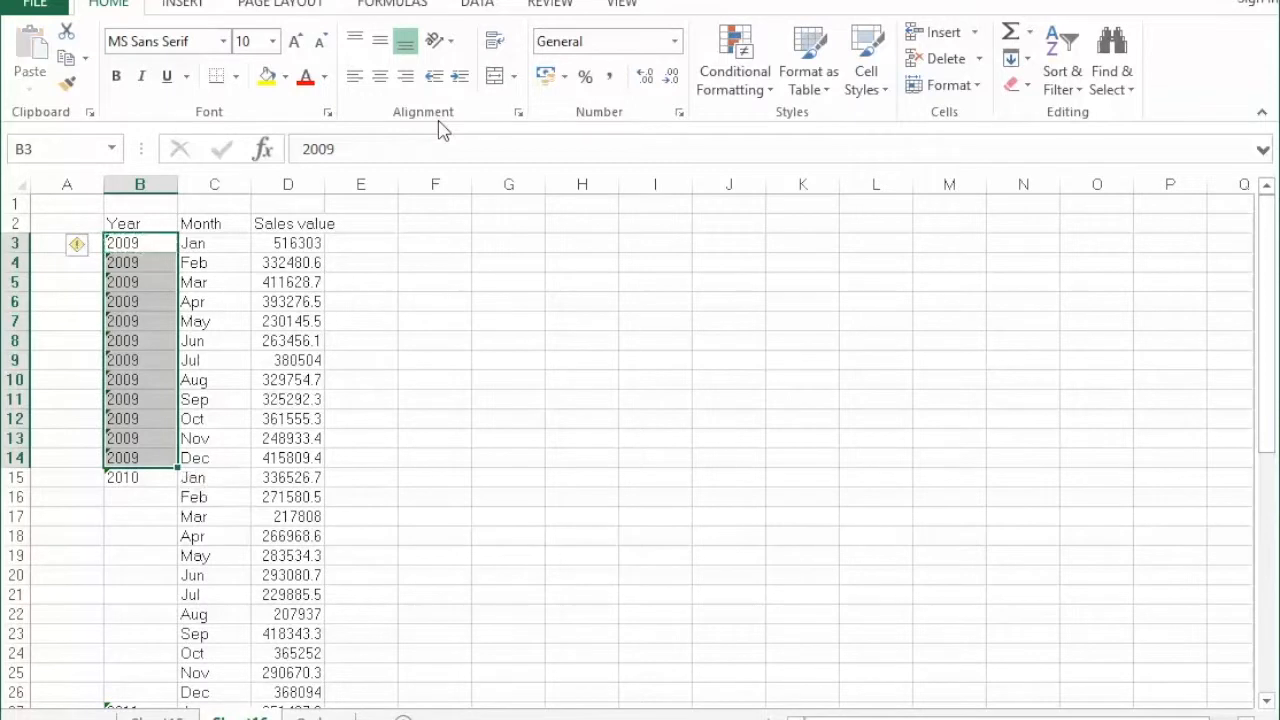
{"action": "key", "text": "Right"}
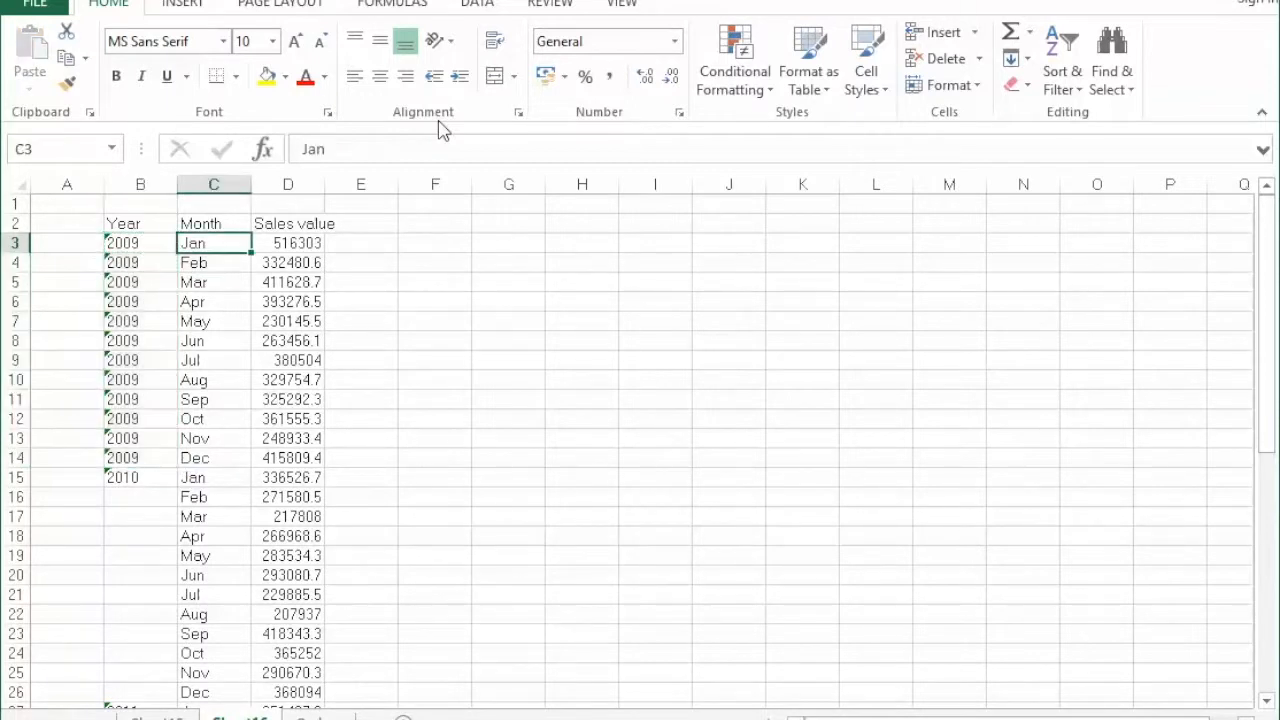
Insert a basic 2-D line chart from the Year, Month and Sales value data in B2:D50.
{"action": "left_click_drag", "start_coordinate": [140, 225], "coordinate": [300, 672]}
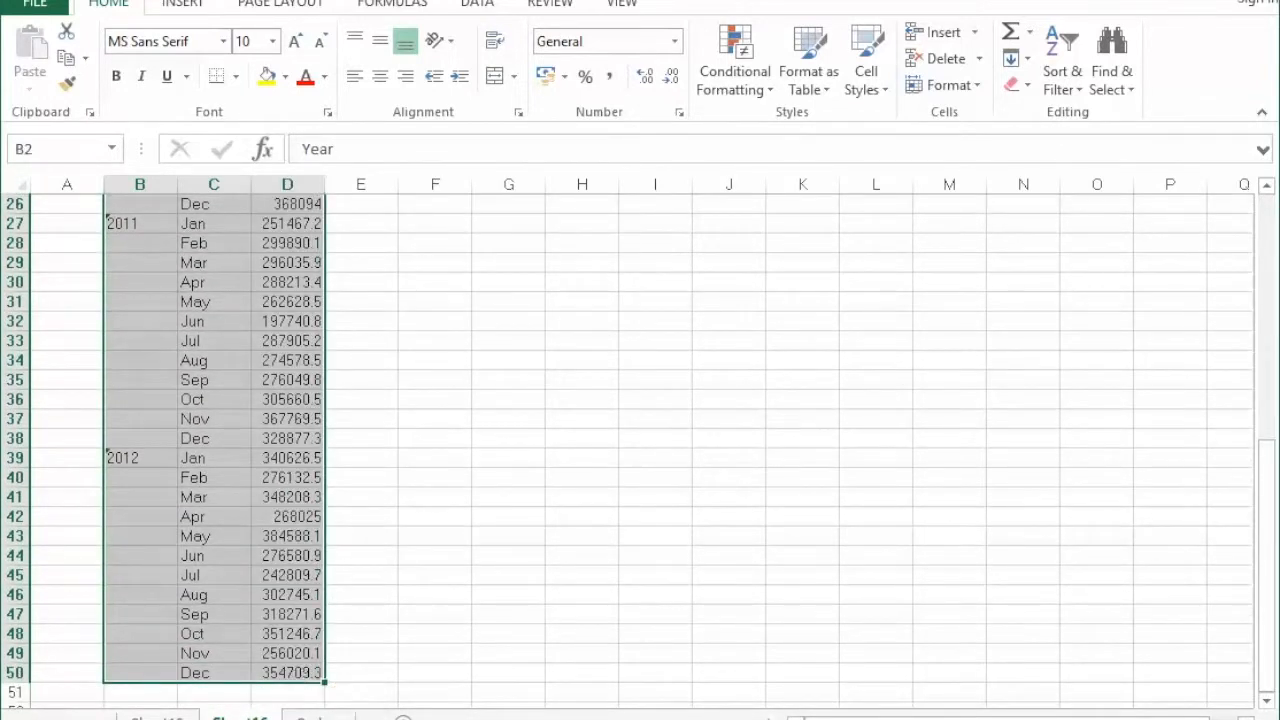
{"action": "left_click", "coordinate": [185, 5]}
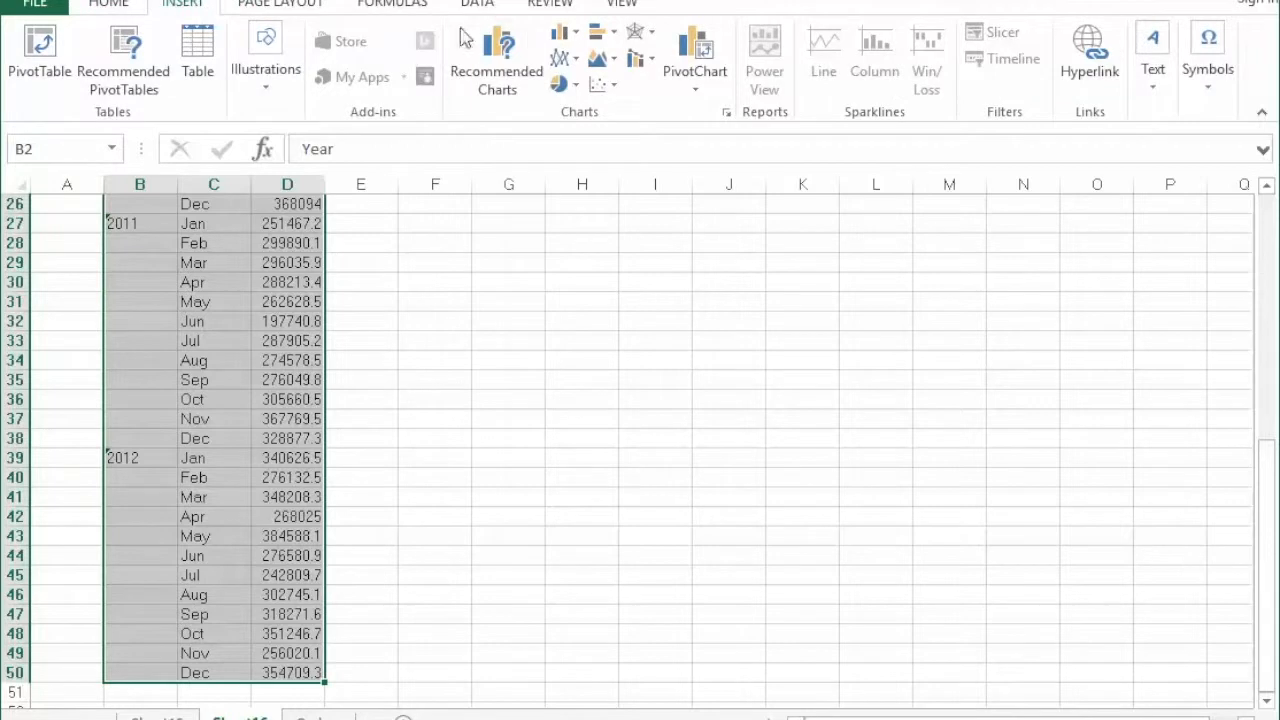
{"action": "left_click", "coordinate": [565, 58]}
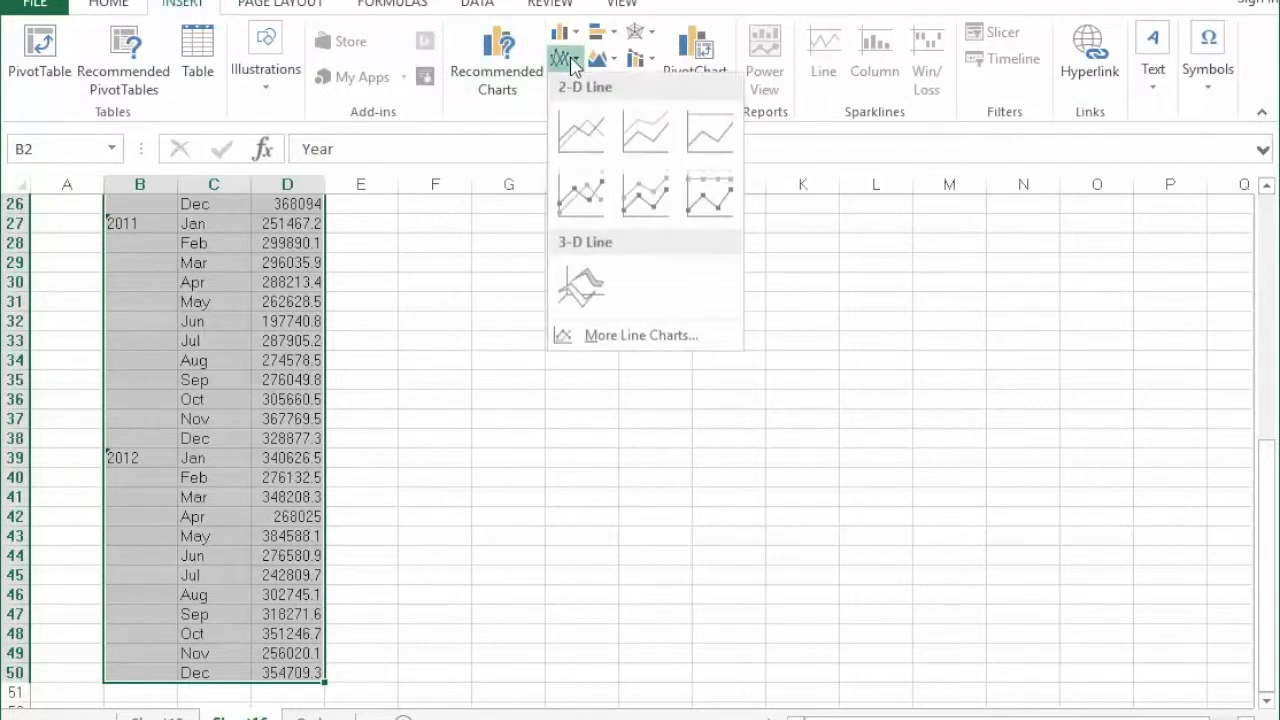
{"action": "left_click", "coordinate": [575, 120]}
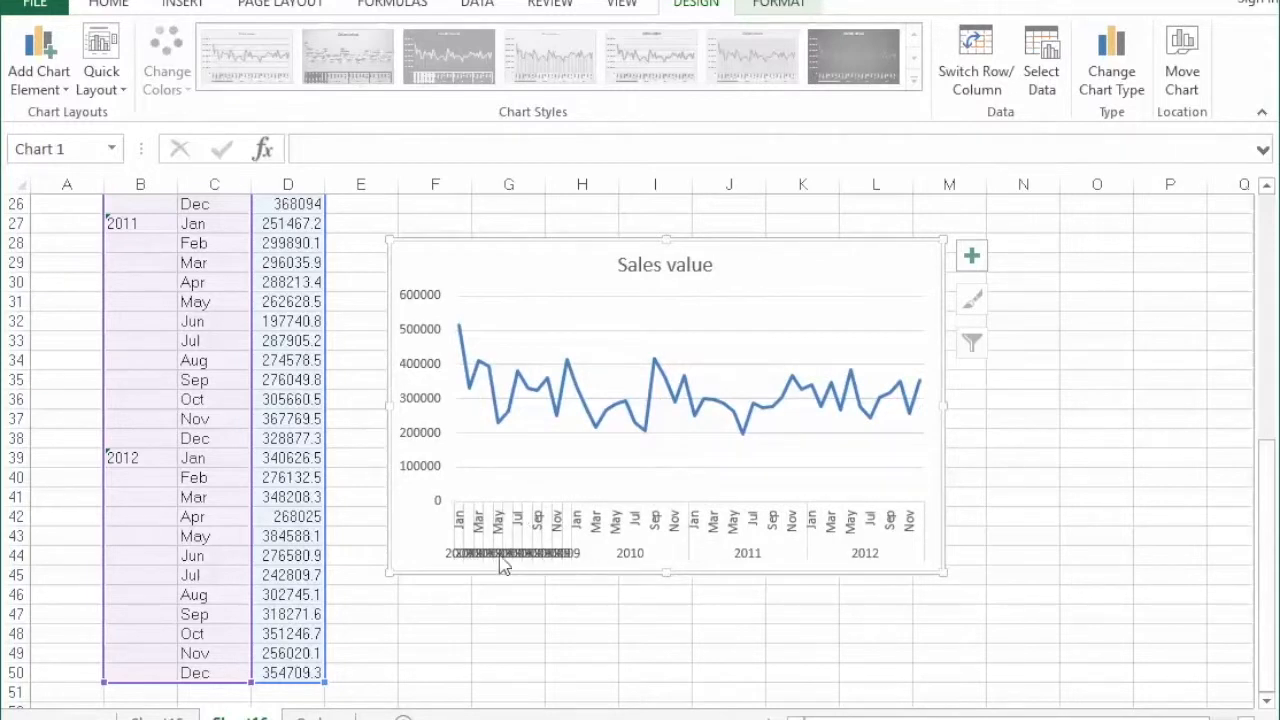
Move the Sales value chart up the sheet so it sits beside the first rows of the data.
{"action": "left_click", "coordinate": [148, 264]}
{"action": "scroll", "coordinate": [155, 290], "scroll_direction": "up", "scroll_amount": 8}
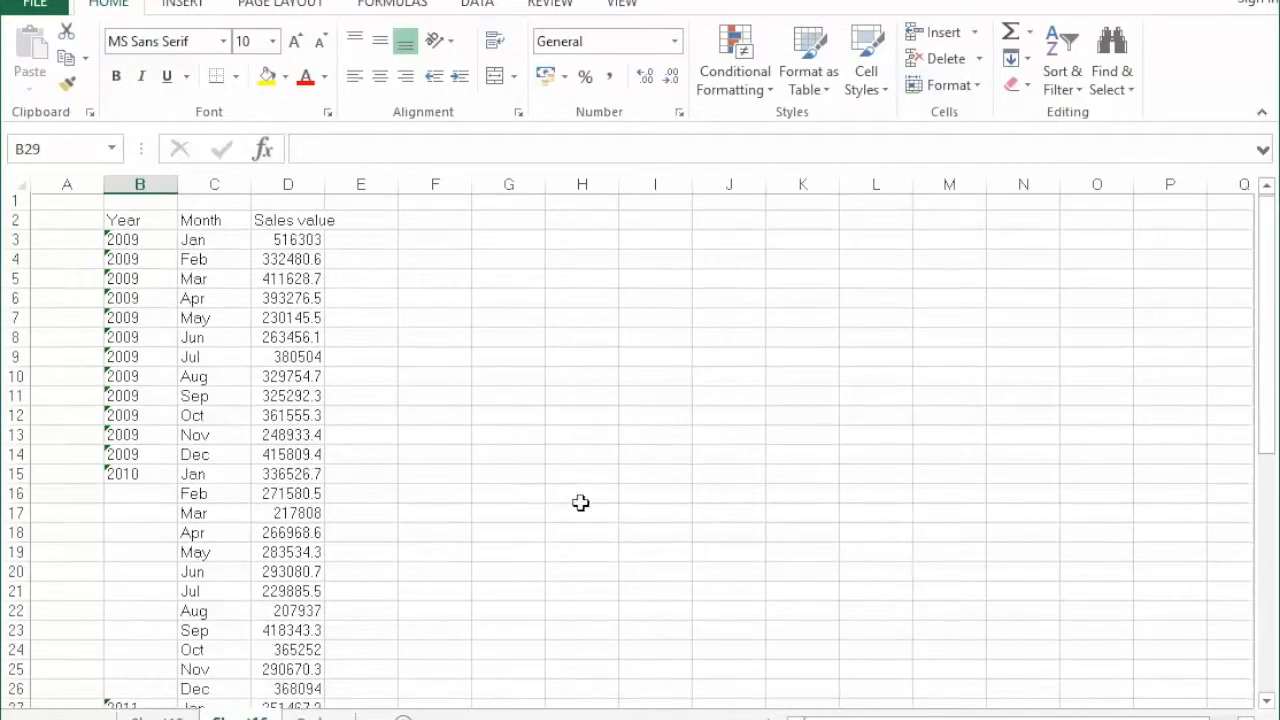
{"action": "scroll", "coordinate": [580, 502], "scroll_direction": "down", "scroll_amount": 3}
{"action": "left_click", "coordinate": [789, 337]}
{"action": "scroll", "coordinate": [794, 317], "scroll_direction": "up", "scroll_amount": 3}
{"action": "left_click_drag", "start_coordinate": [790, 462], "coordinate": [775, 277]}
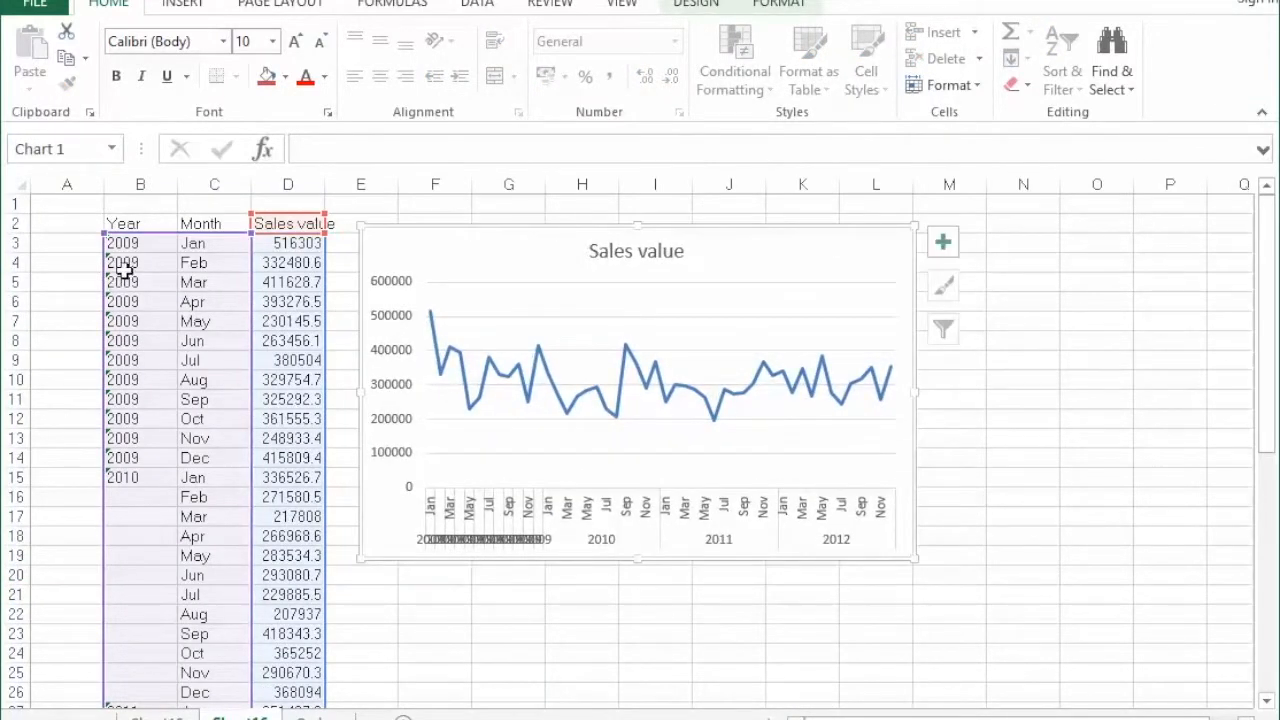
Clear the repeated 2009 labels from B4:B14, keeping only the one in B3.
{"action": "left_click_drag", "start_coordinate": [143, 262], "coordinate": [146, 460]}
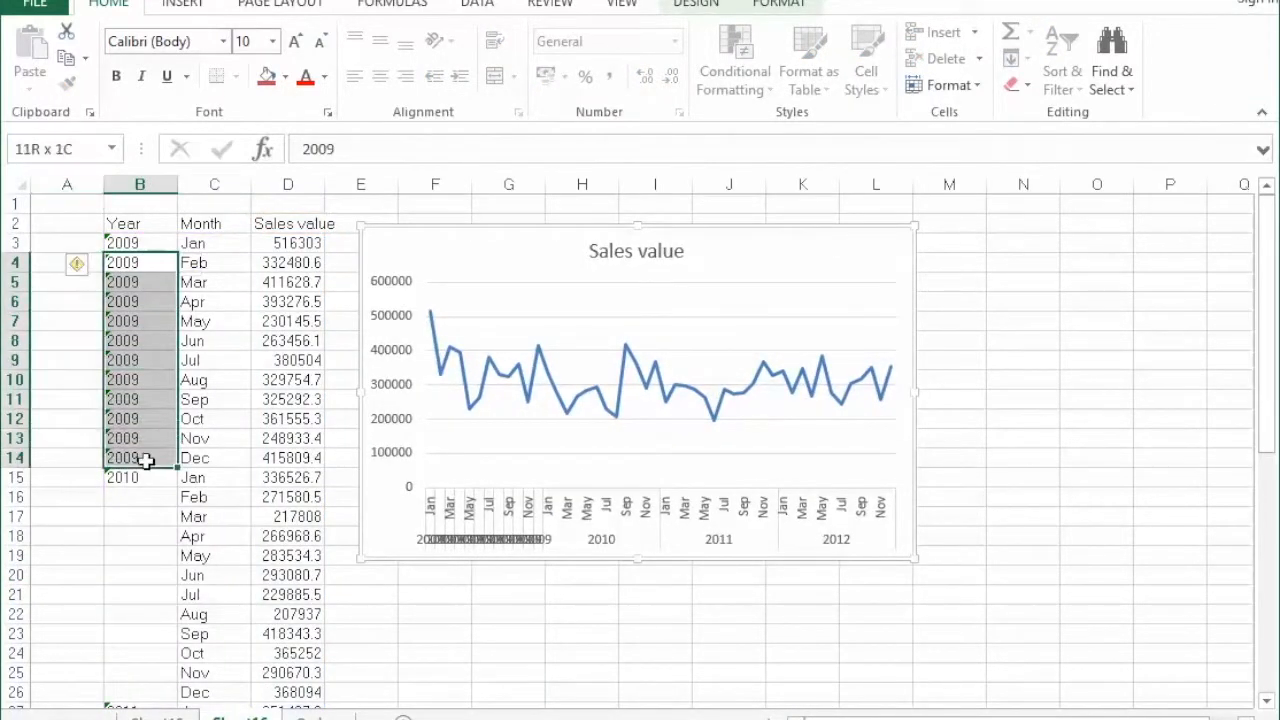
{"action": "key", "text": "Delete"}
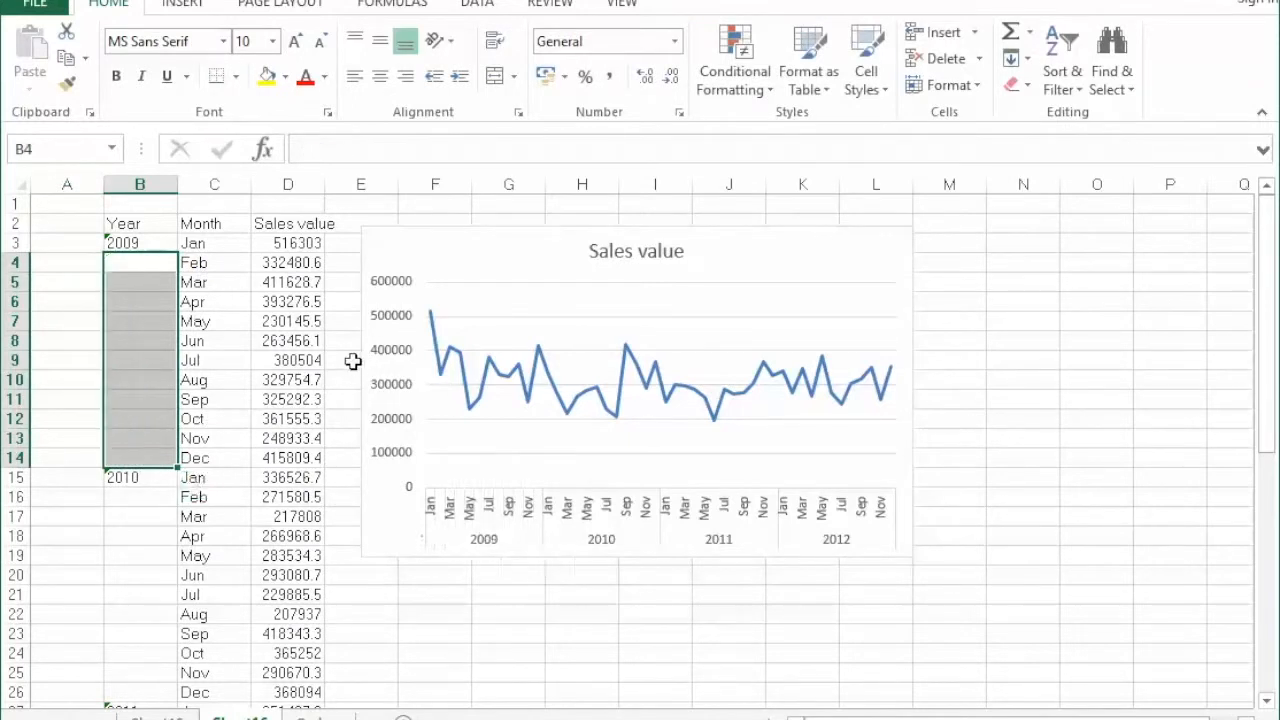
{"action": "left_click", "coordinate": [1035, 322]}
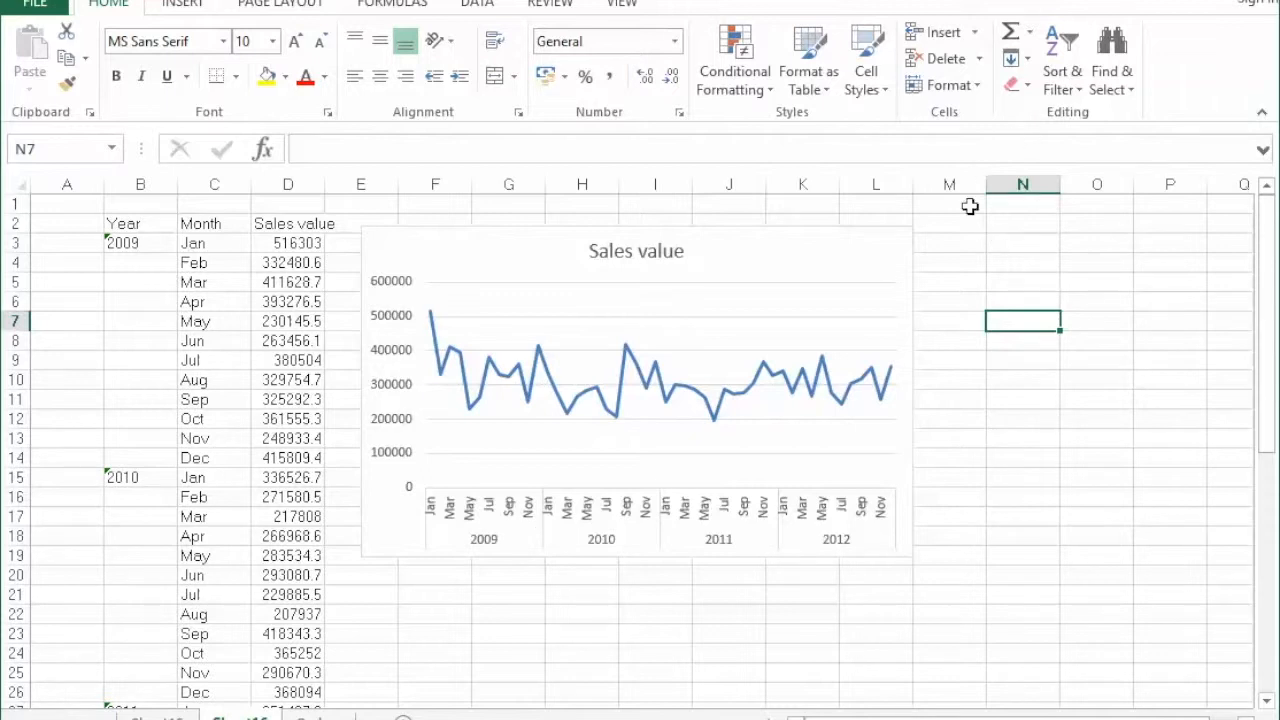
Move the chart clear of columns E and F, and enter the header Rolling average in E2.
{"action": "left_click_drag", "start_coordinate": [813, 257], "coordinate": [968, 243]}
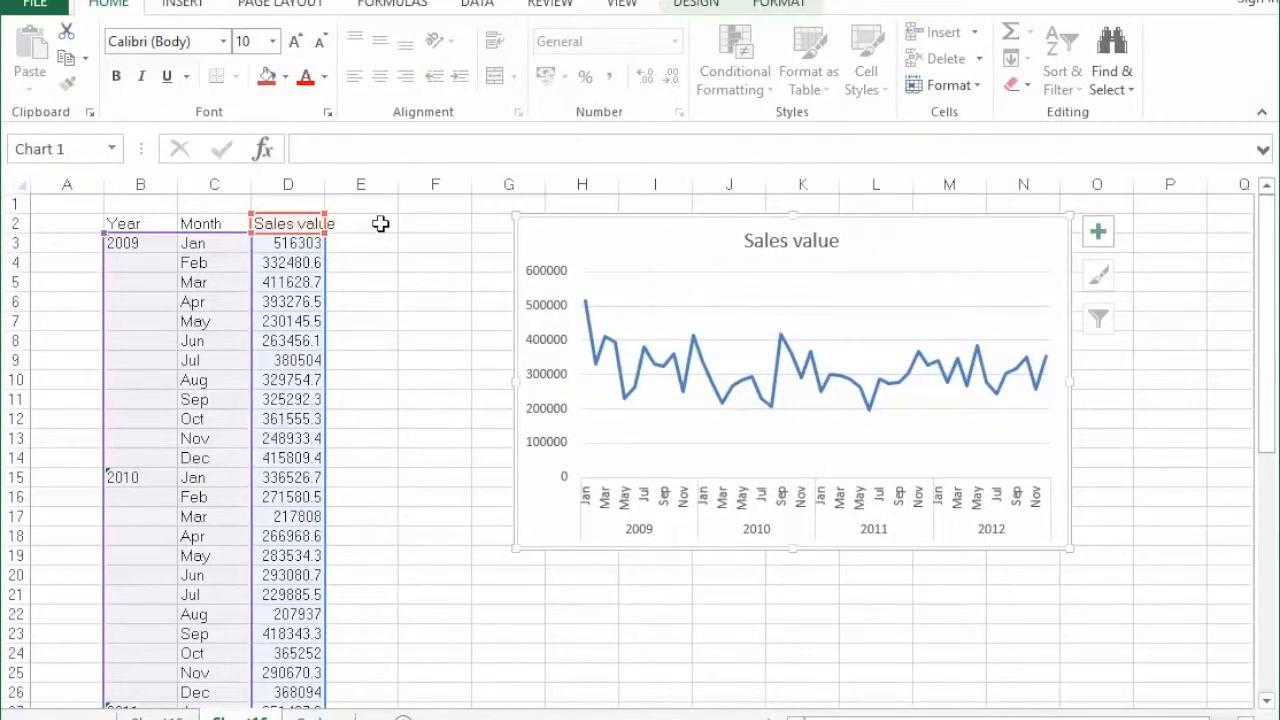
{"action": "left_click", "coordinate": [380, 223]}
{"action": "type", "text": "R"}
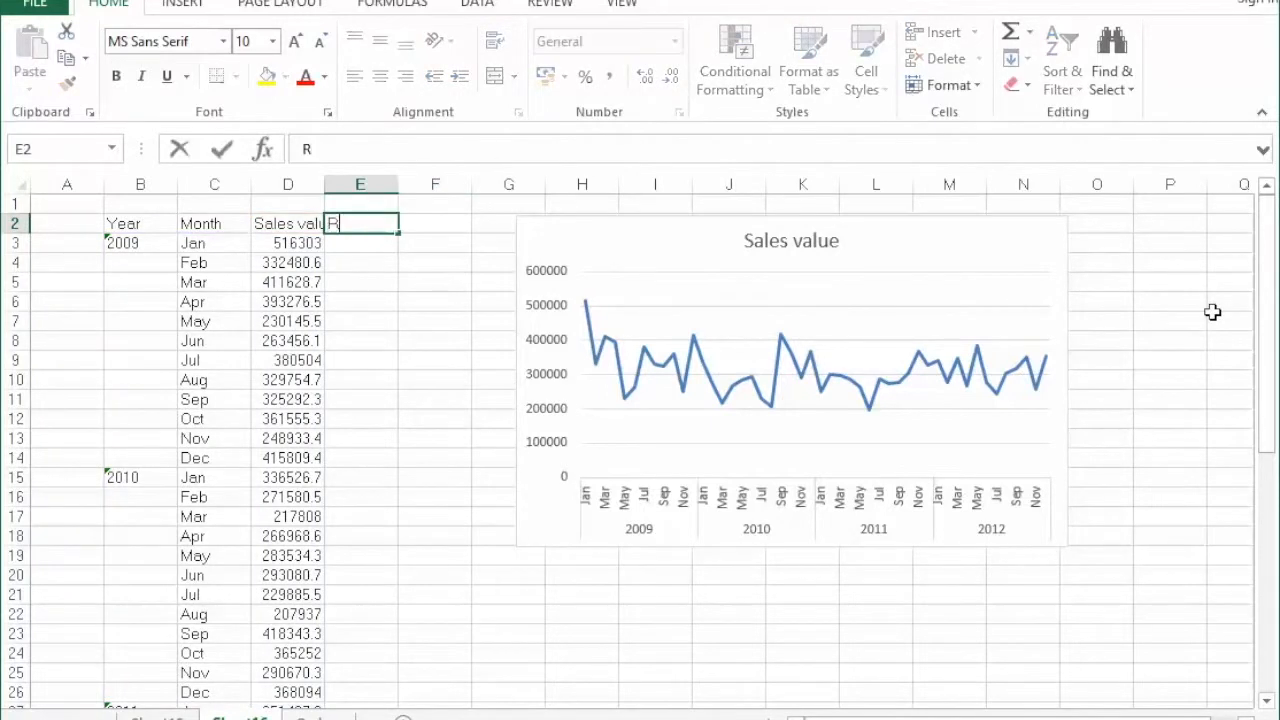
{"action": "type", "text": "olling averag"}
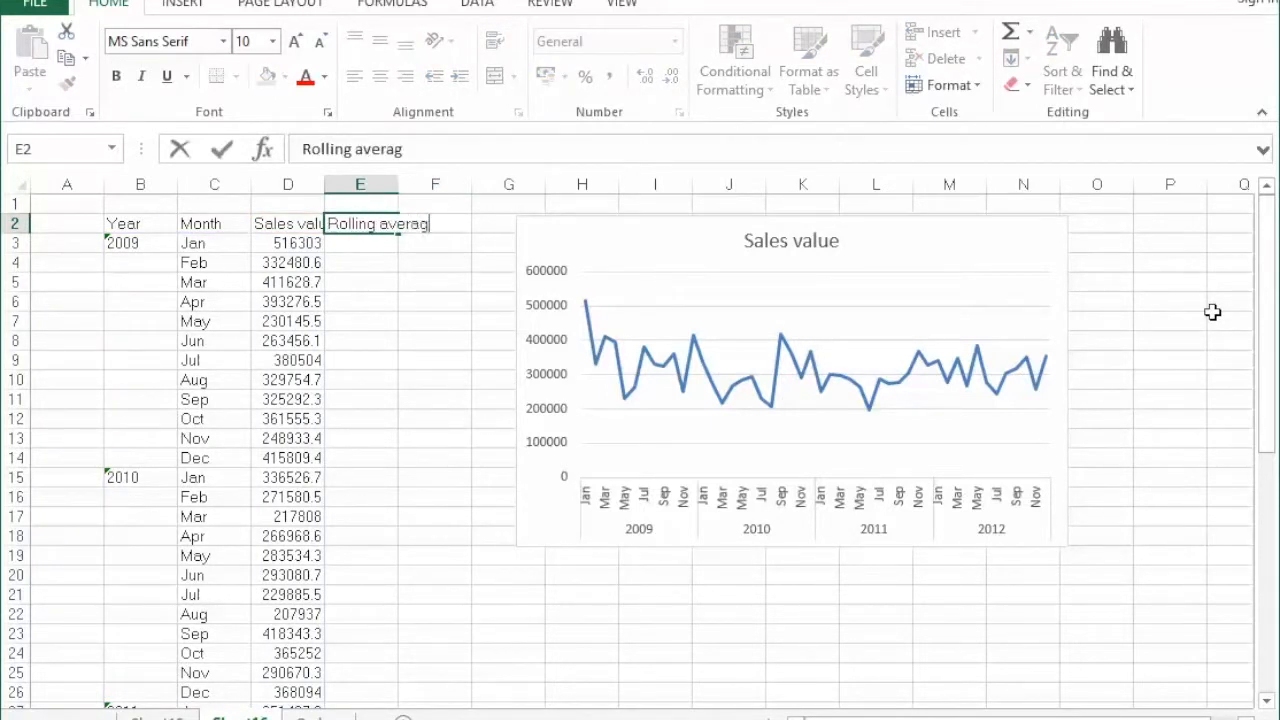
{"action": "type", "text": "e"}
{"action": "key", "text": "Return"}
Enter the formula =AVERAGE($D$3:D3) in E3, anchoring the start of the range so the average accumulates down the Sales value column.
{"action": "type", "text": "="}
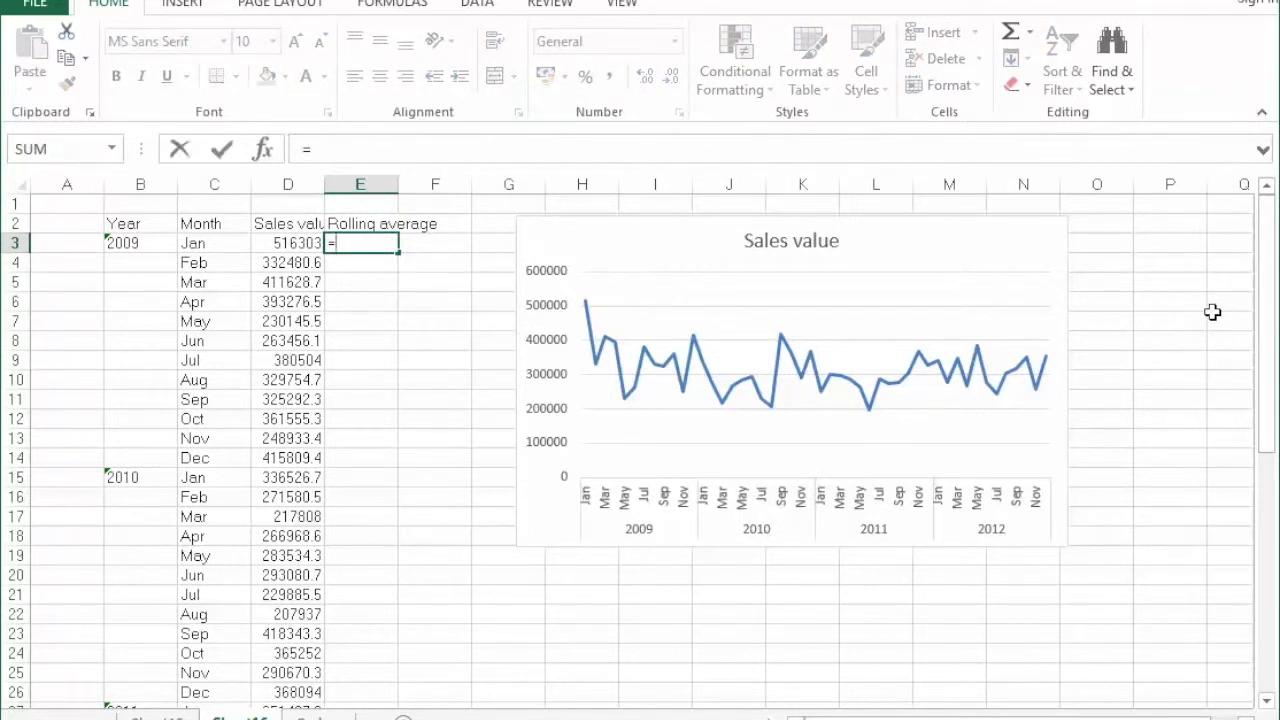
{"action": "type", "text": "average"}
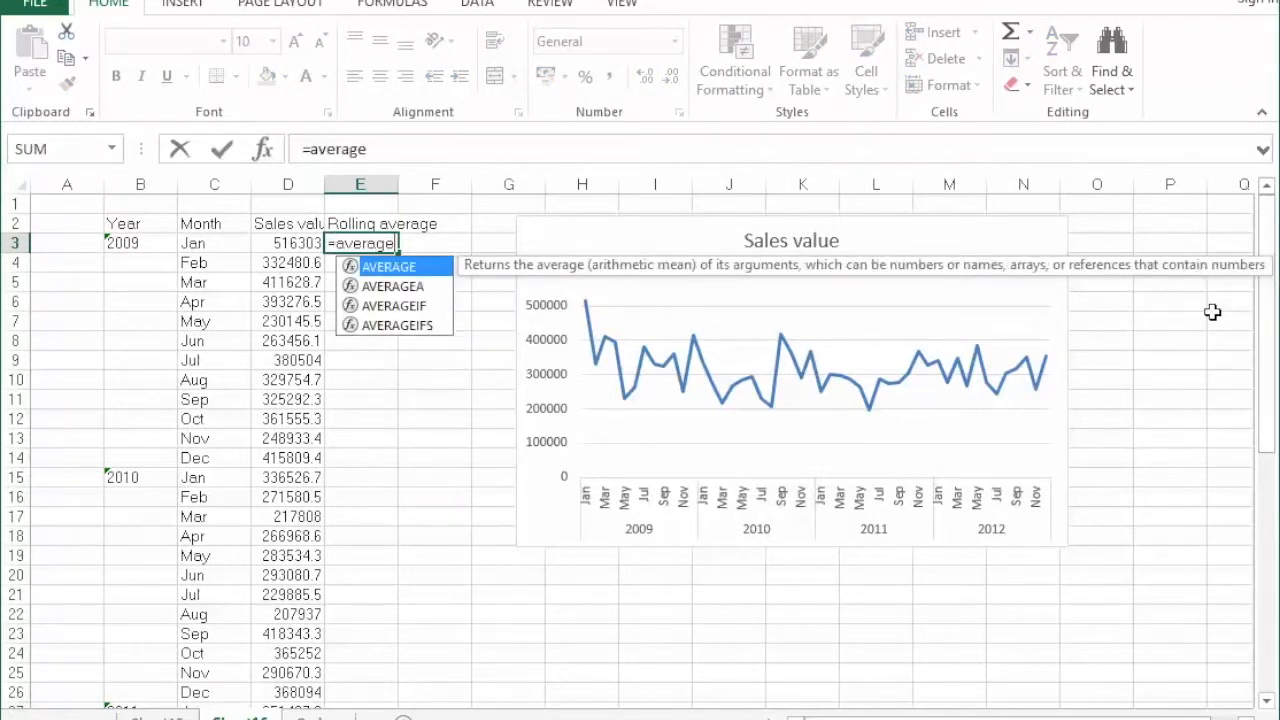
{"action": "type", "text": "("}
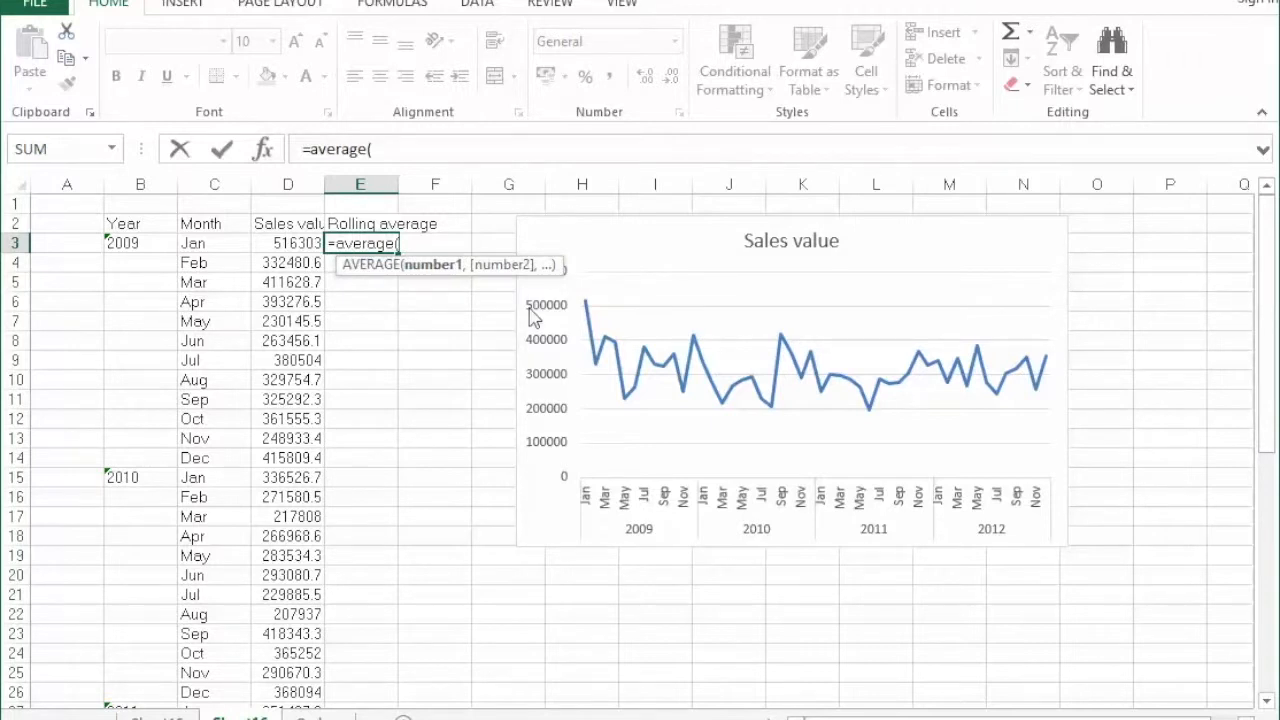
{"action": "left_click", "coordinate": [290, 243]}
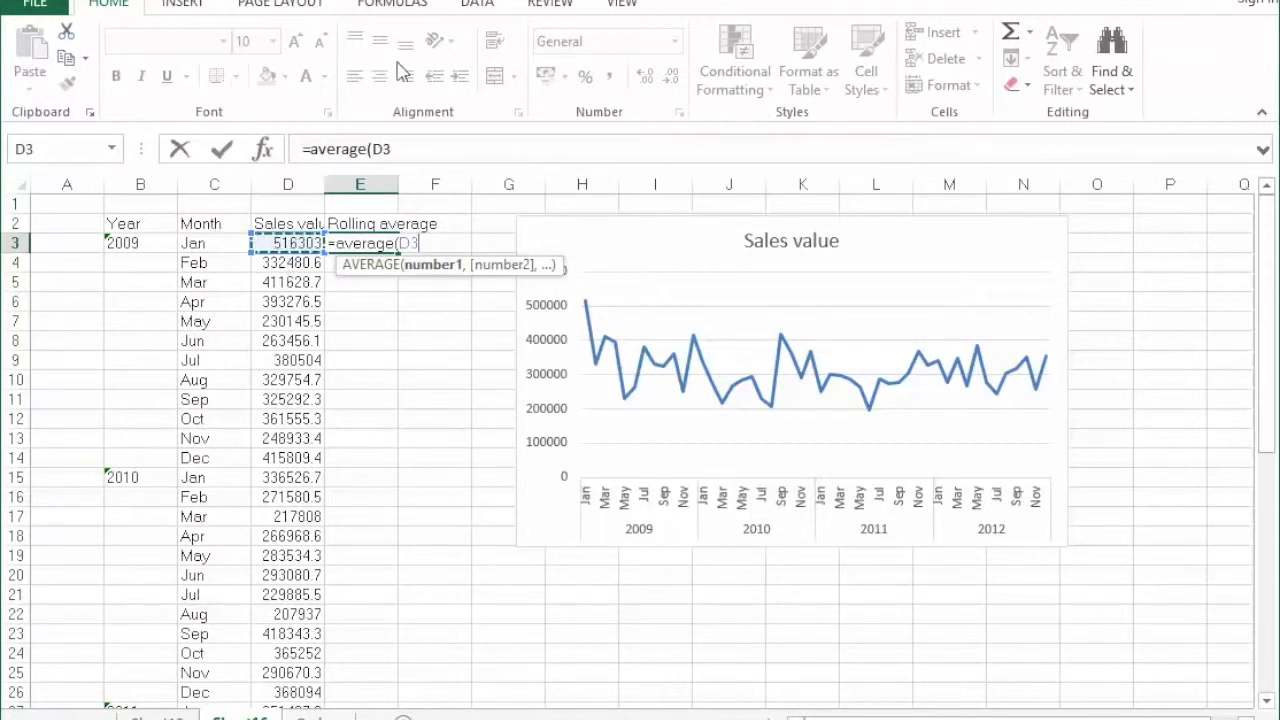
{"action": "left_click", "coordinate": [407, 148]}
{"action": "key", "text": "F4"}
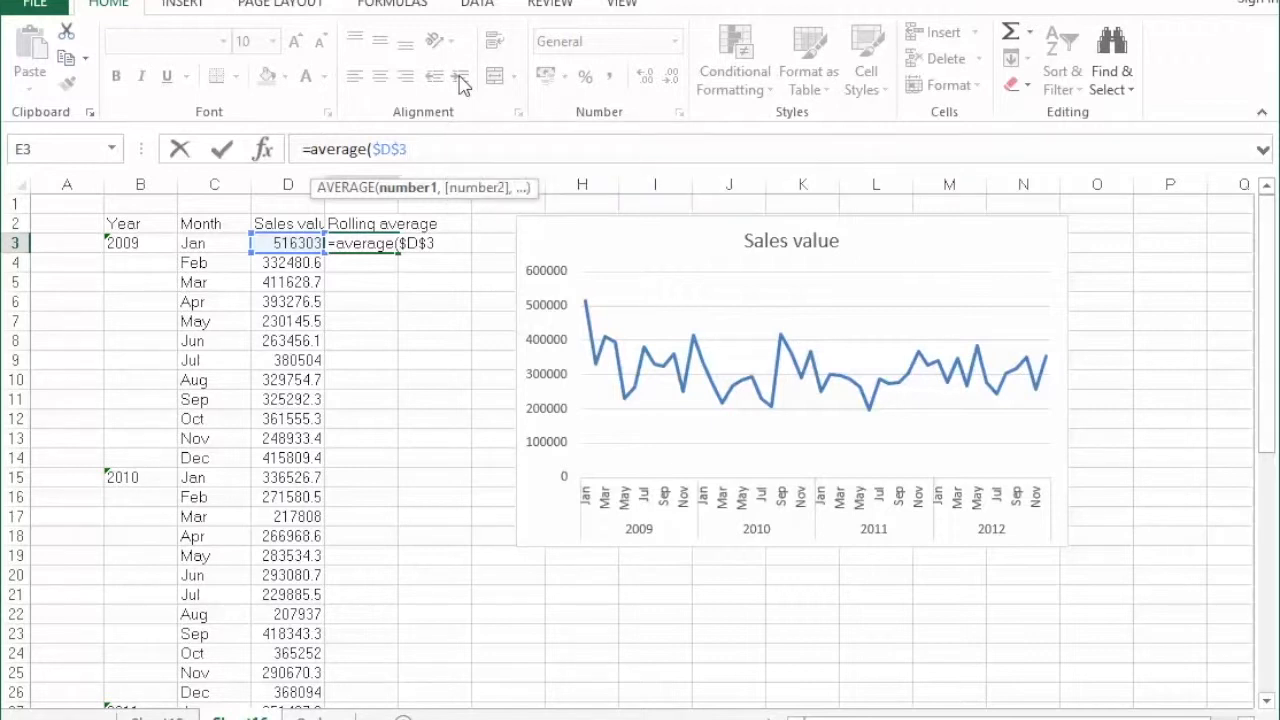
{"action": "left_click", "coordinate": [285, 243]}
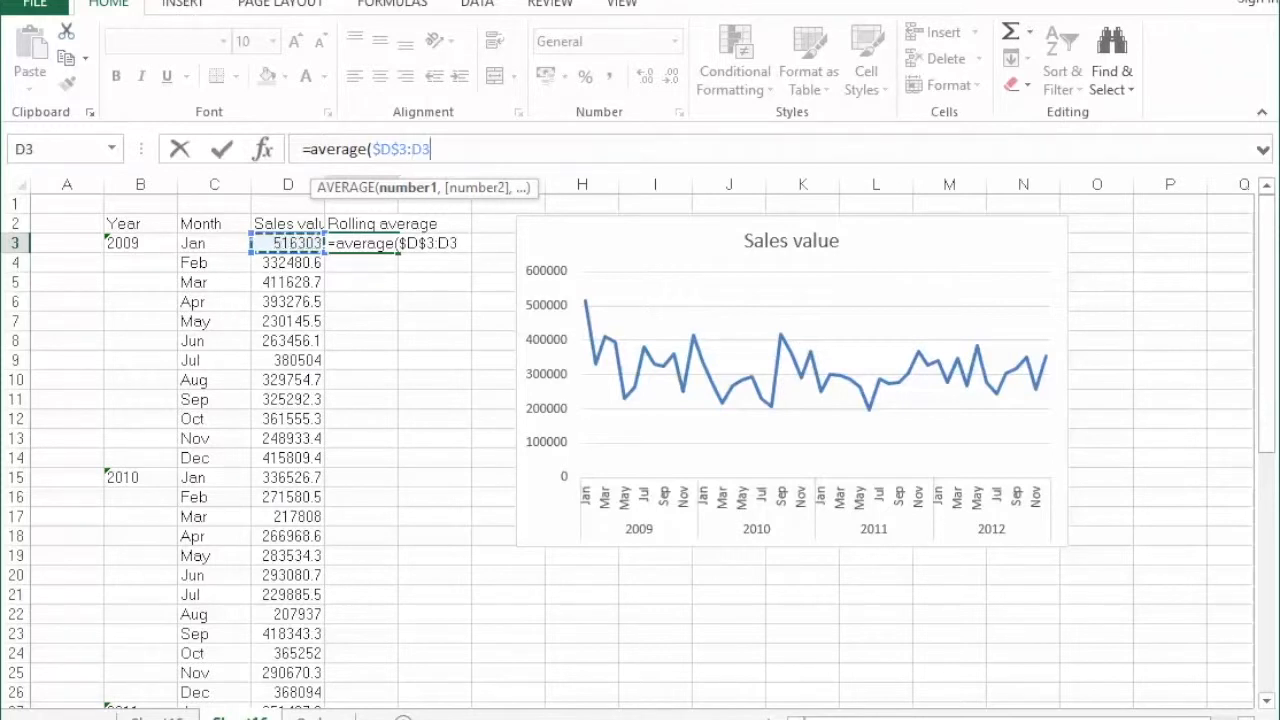
{"action": "type", "text": ")"}
{"action": "key", "text": "Return"}
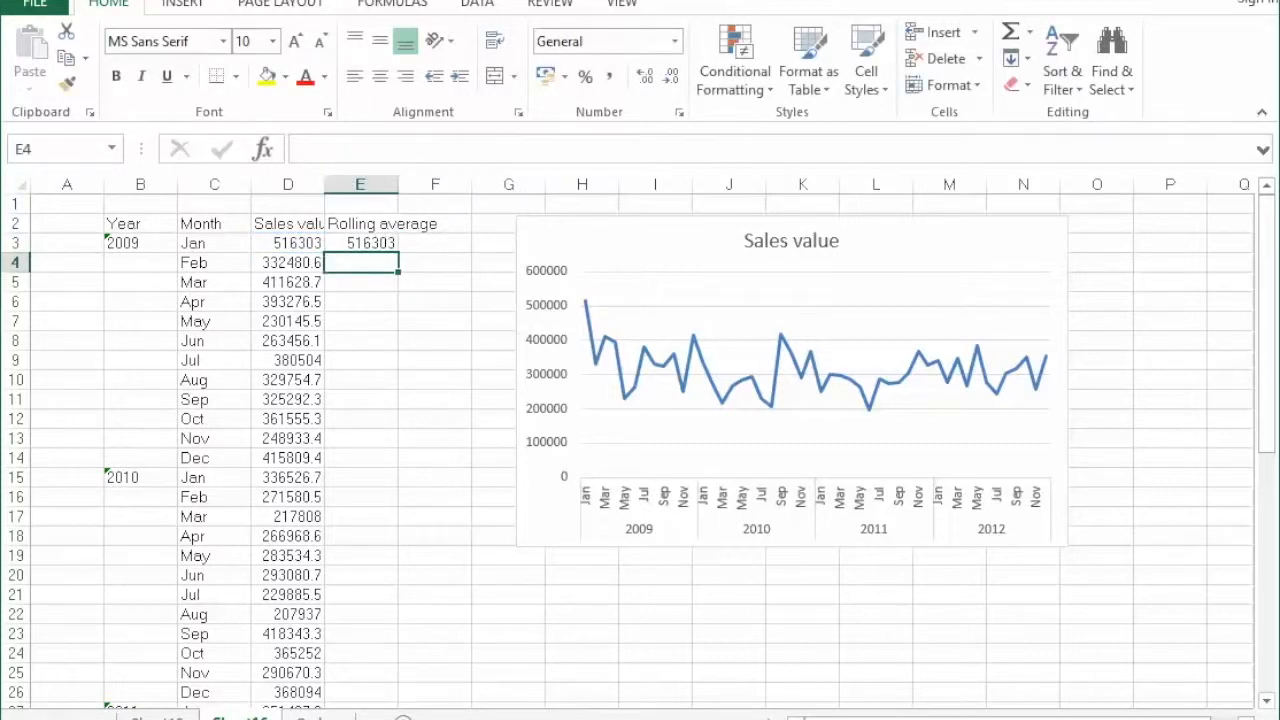
Fill the rolling average formula from E3 down to E50.
{"action": "left_click", "coordinate": [388, 246]}
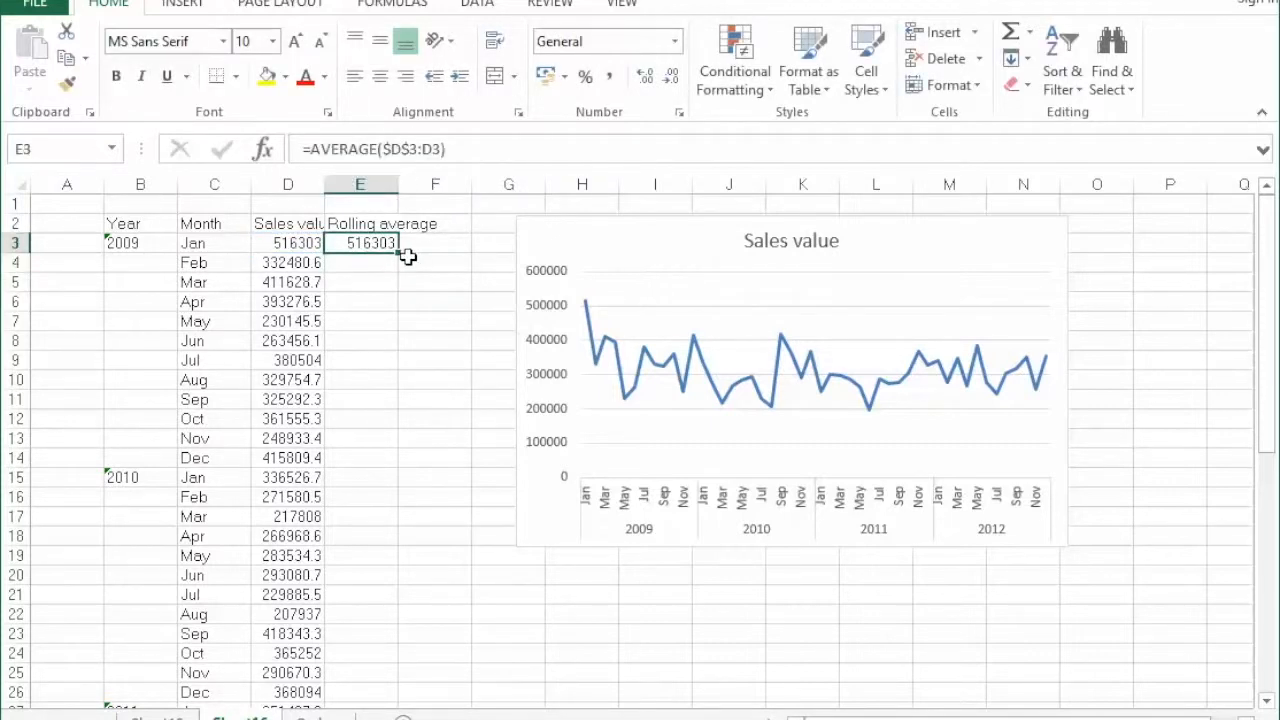
{"action": "left_click_drag", "start_coordinate": [397, 252], "coordinate": [409, 674]}
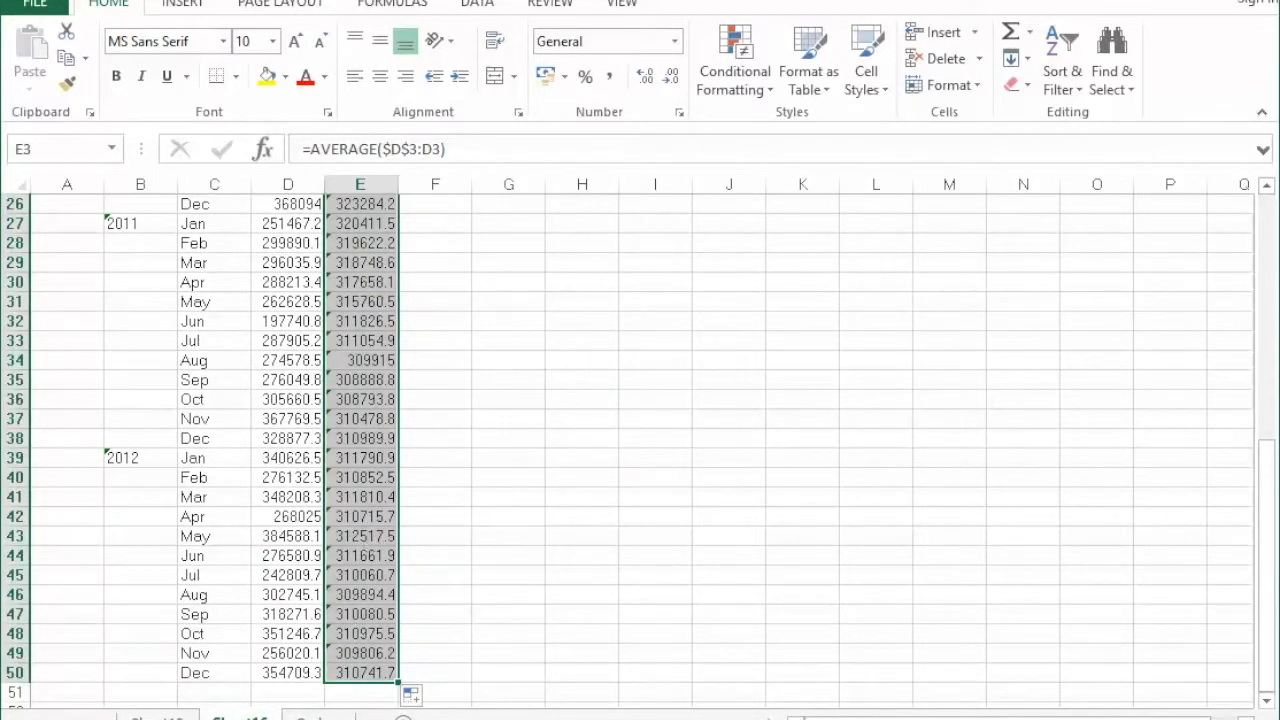
{"action": "scroll", "coordinate": [459, 551], "scroll_direction": "up", "scroll_amount": 8}
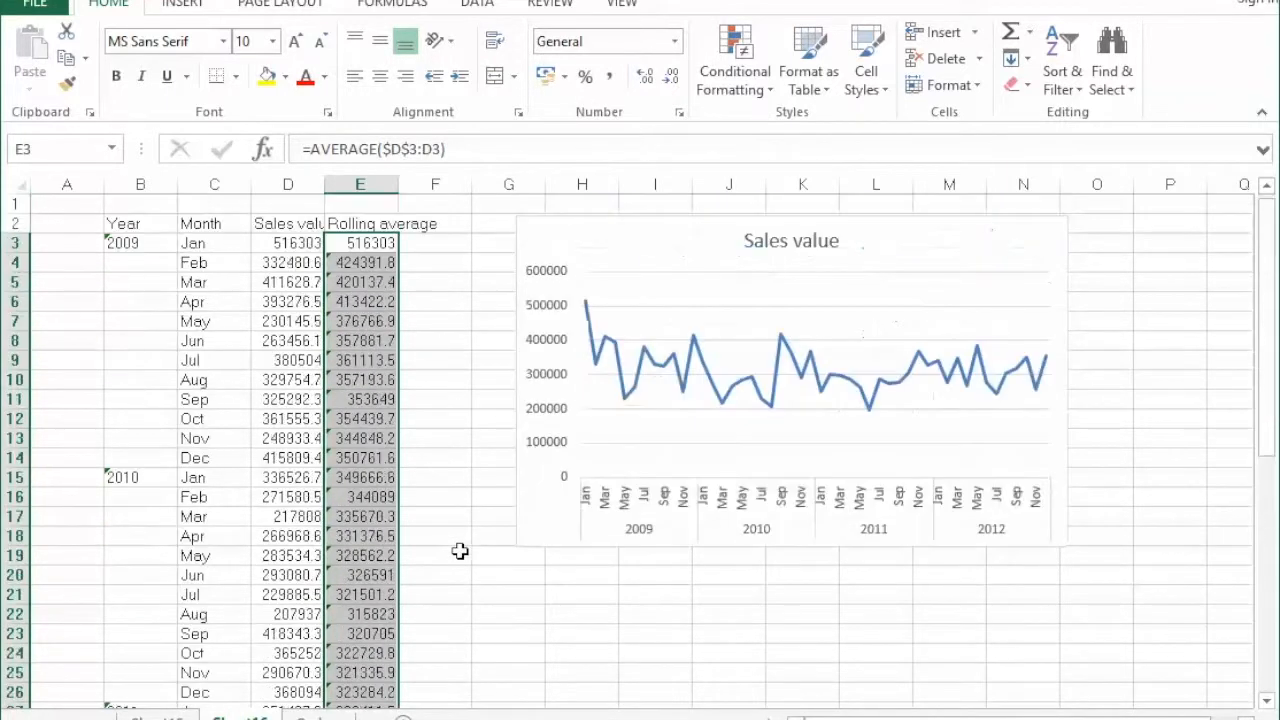
Inspect the rolling average formula in E7 to check which sales cells it covers, leaving it as it is.
{"action": "left_click", "coordinate": [358, 320]}
{"action": "left_click", "coordinate": [491, 150]}
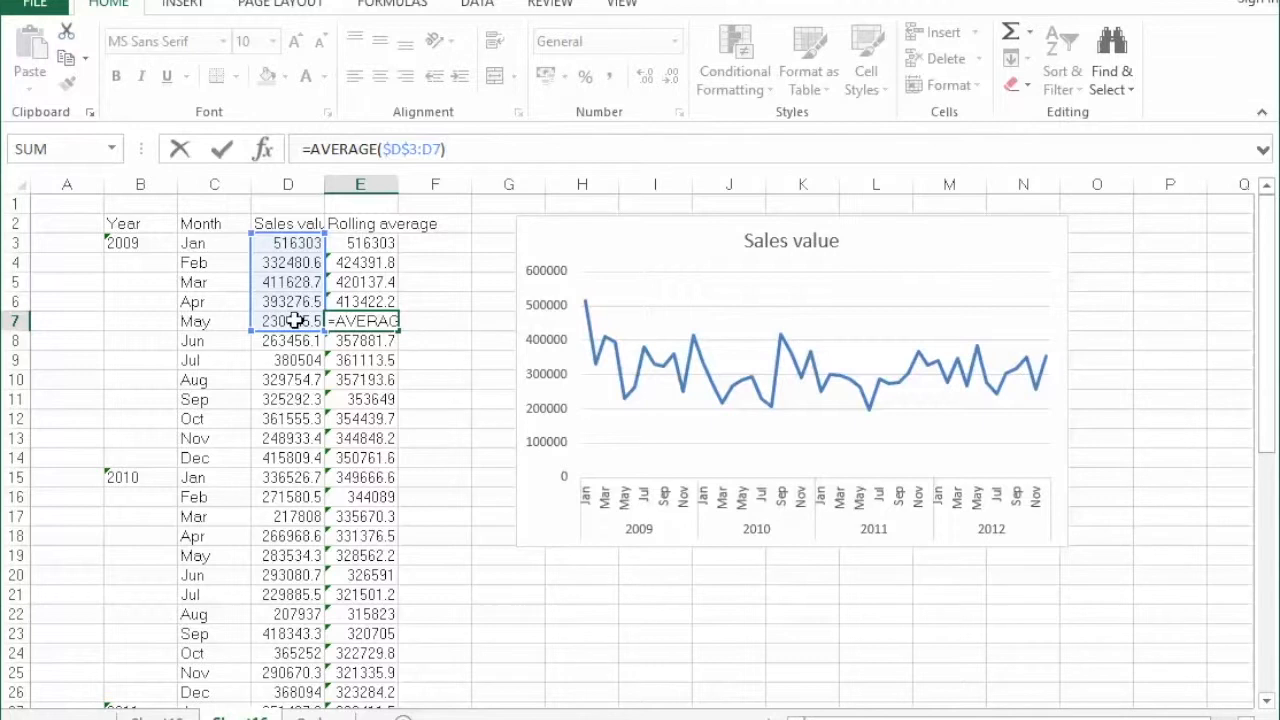
{"action": "left_click", "coordinate": [493, 152]}
{"action": "key", "text": "Return"}
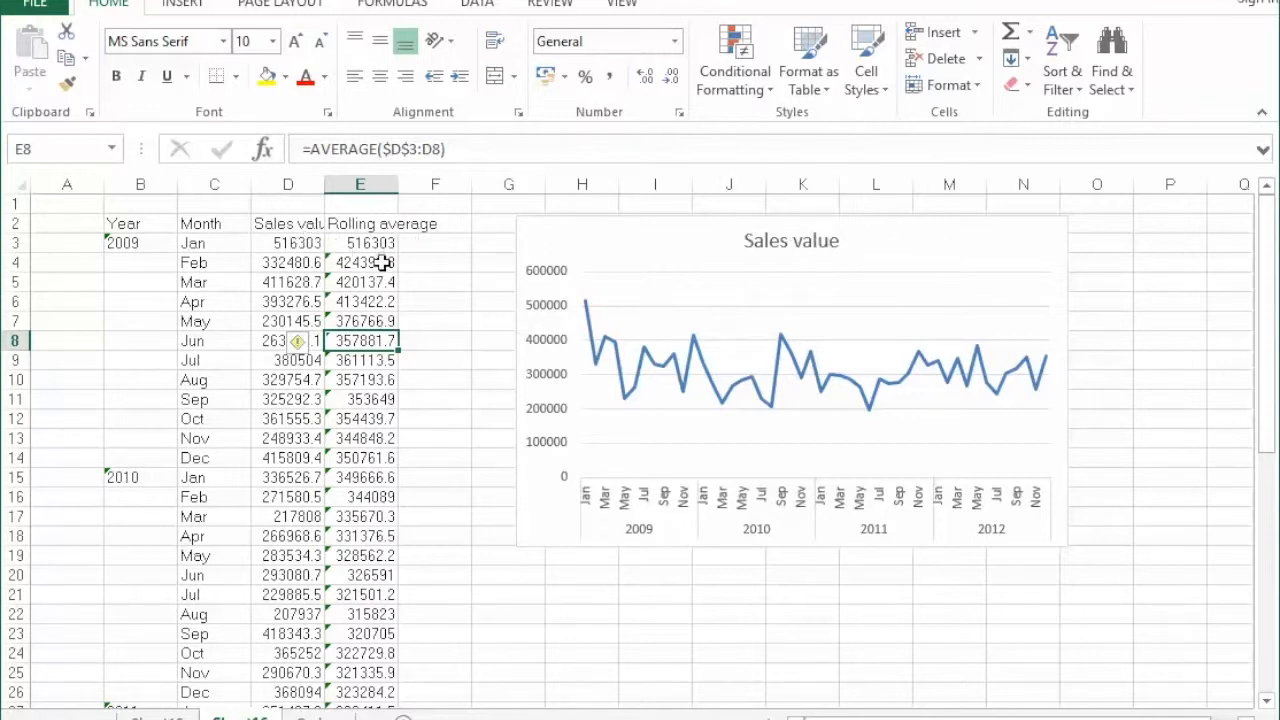
Extend the chart's data range to =Sheet16!$B$2:$E$50 so it includes the Rolling average column.
{"action": "right_click", "coordinate": [978, 264]}
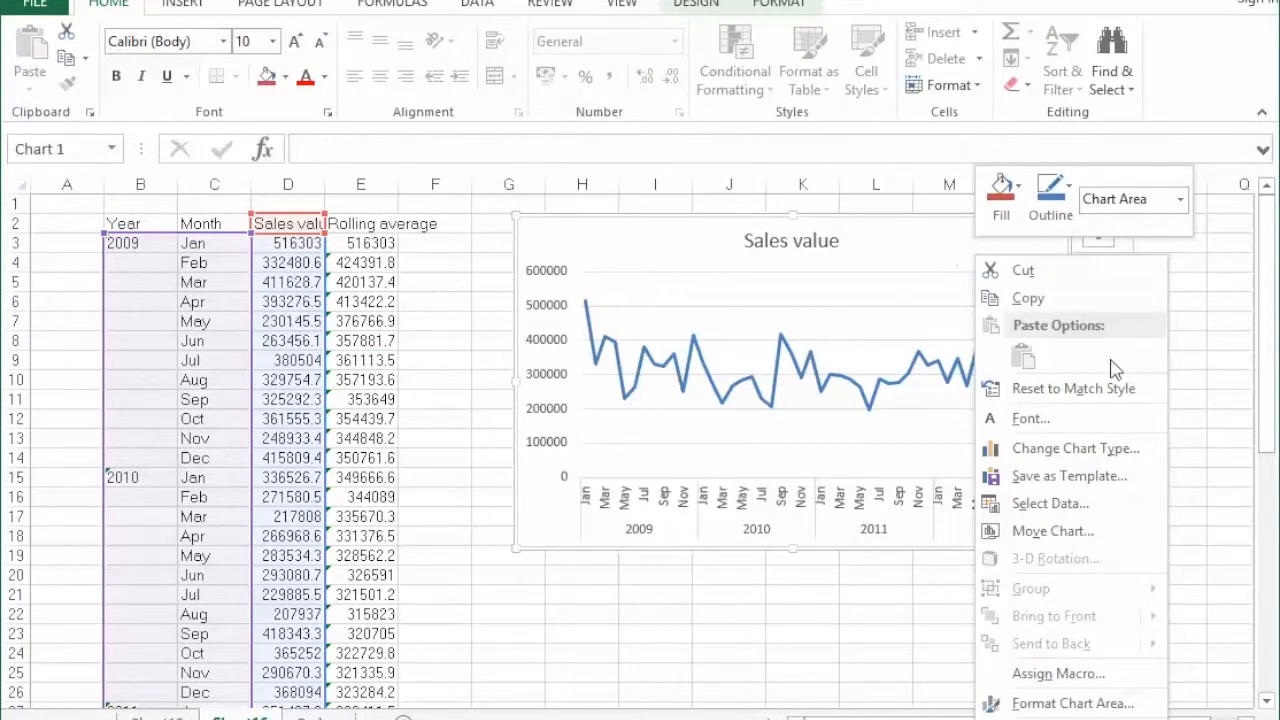
{"action": "left_click", "coordinate": [1133, 507]}
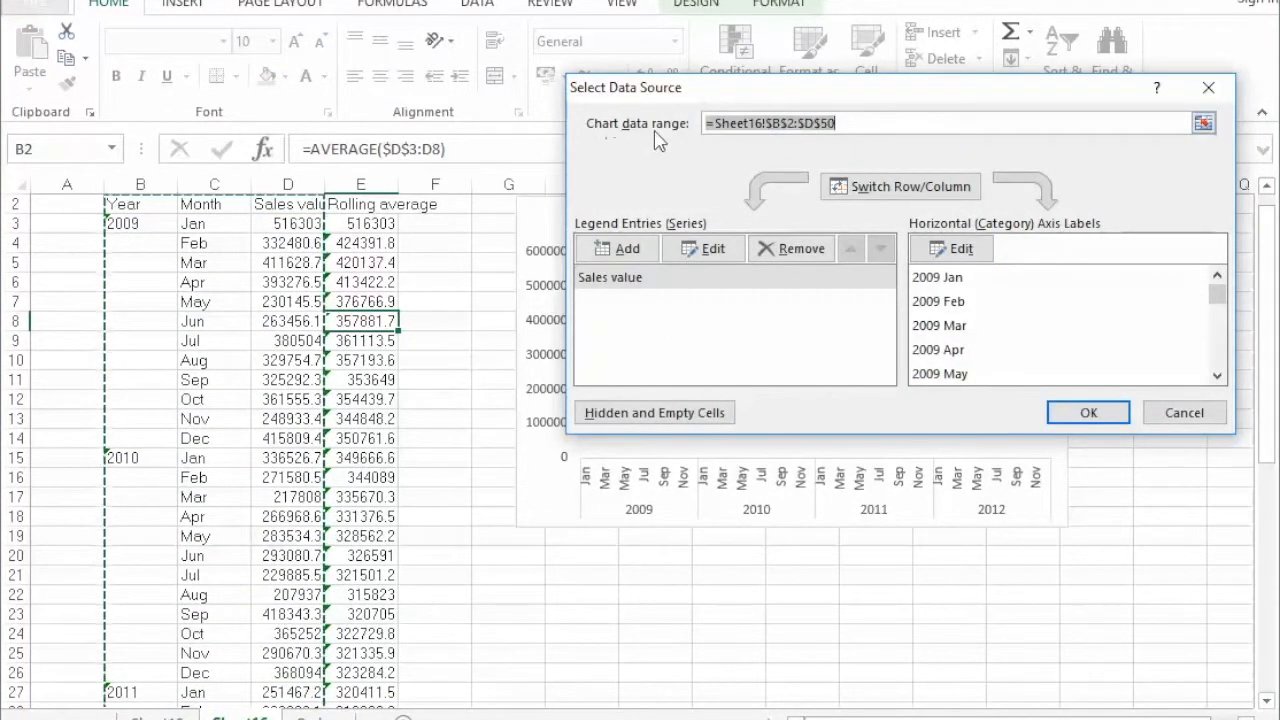
{"action": "left_click_drag", "start_coordinate": [713, 123], "coordinate": [767, 121]}
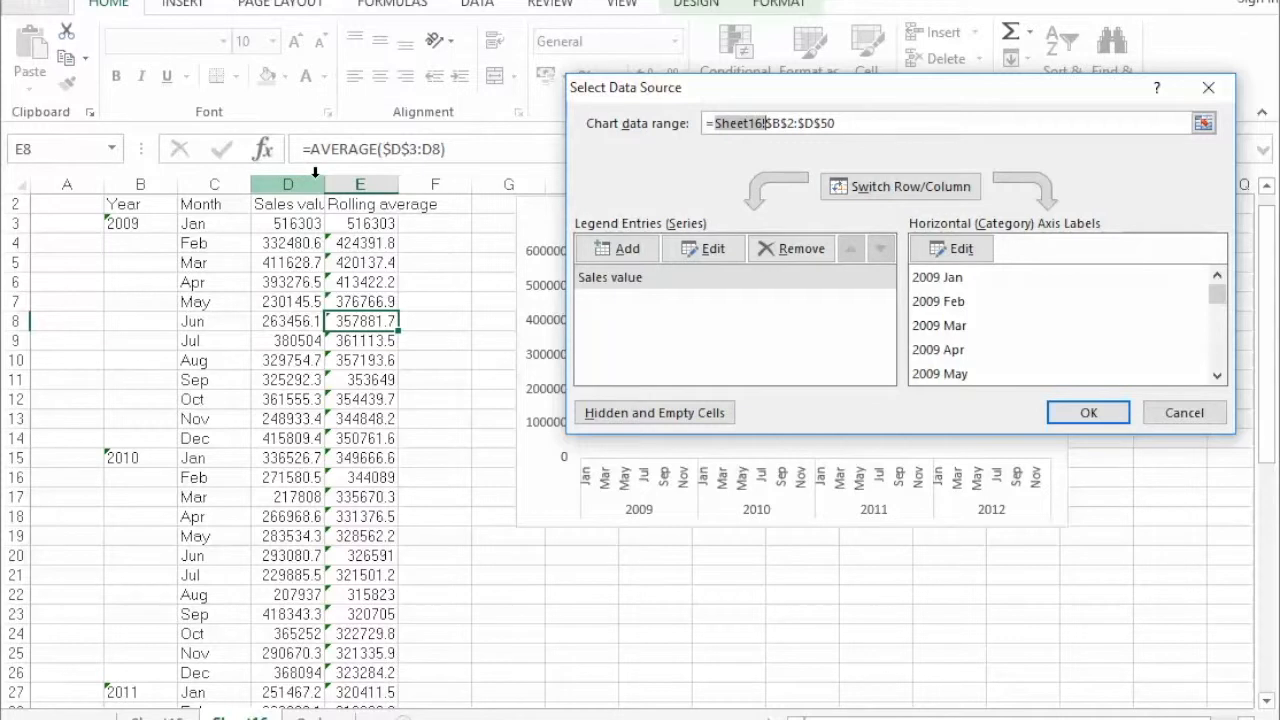
{"action": "left_click", "coordinate": [809, 125]}
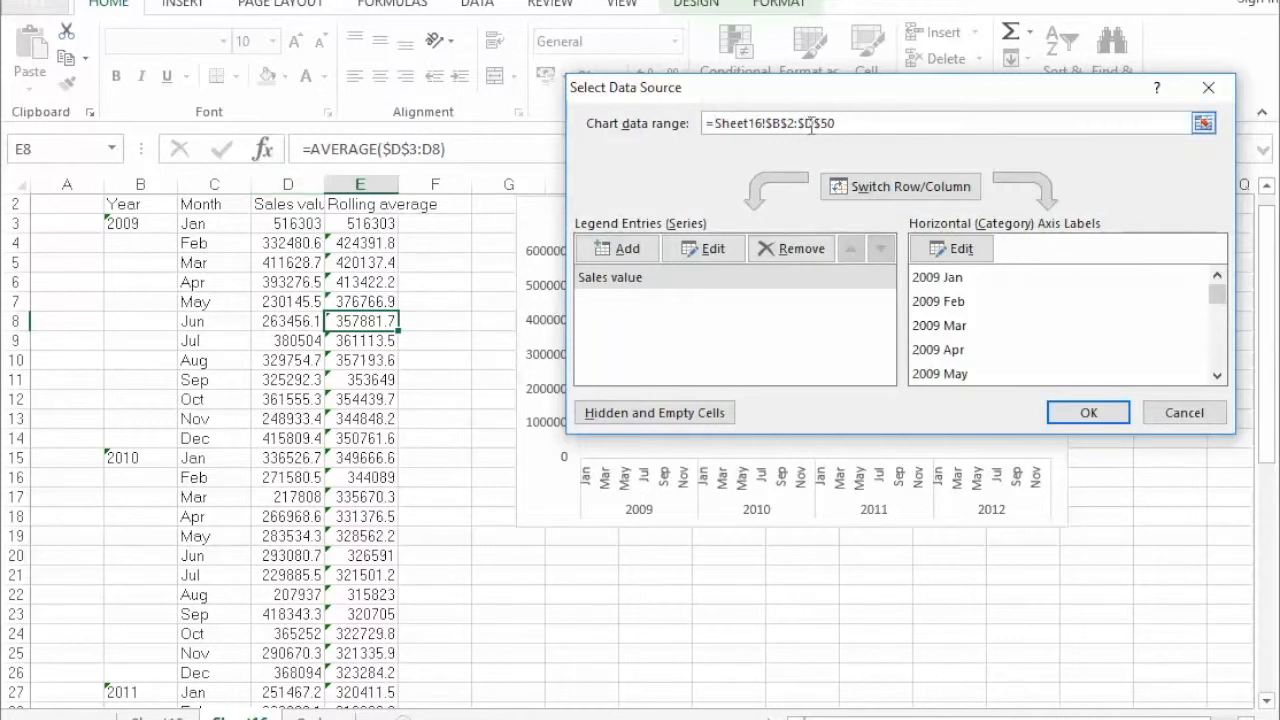
{"action": "key", "text": "BackSpace"}
{"action": "type", "text": "E"}
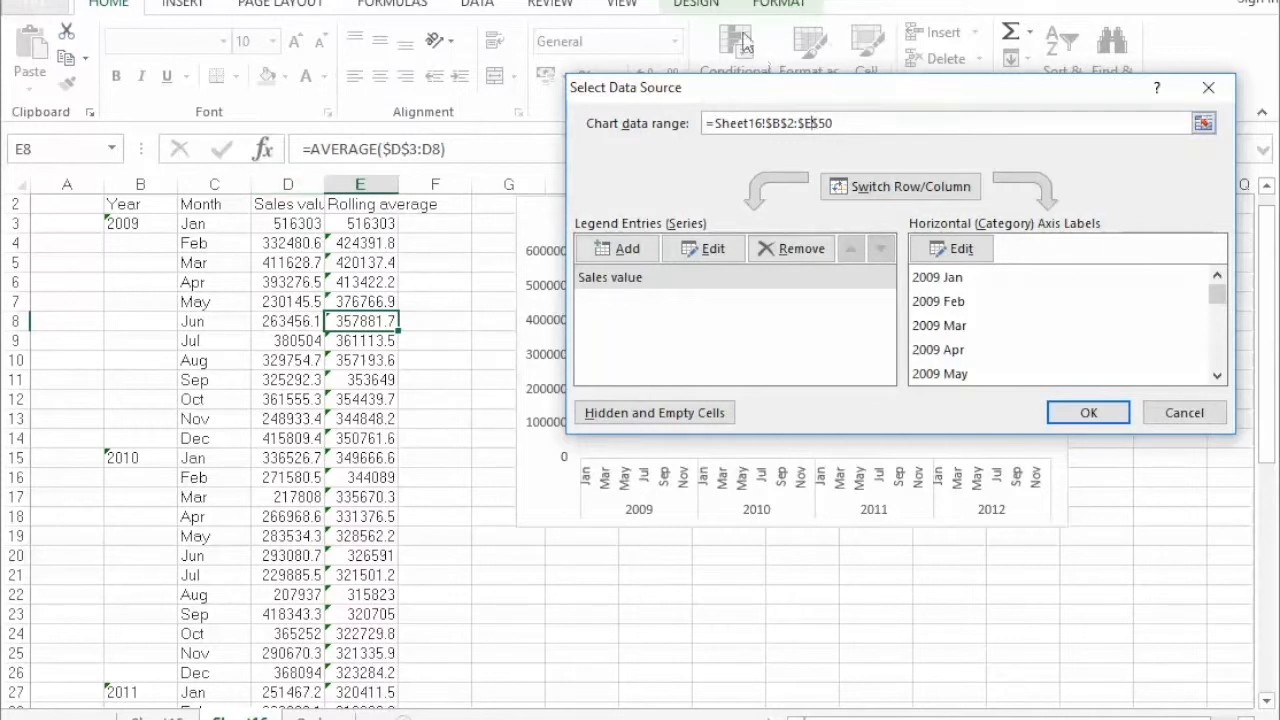
{"action": "left_click", "coordinate": [1090, 413]}
{"action": "scroll", "coordinate": [1128, 400], "scroll_direction": "up", "scroll_amount": 1}
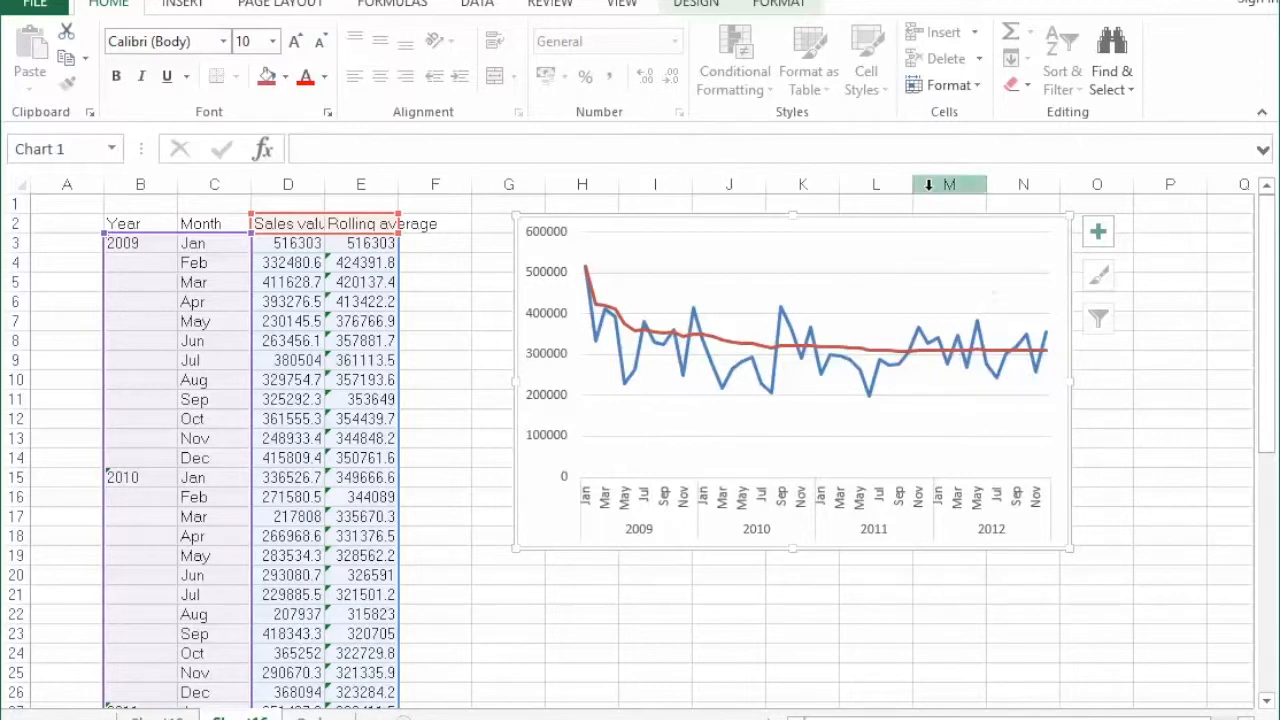
Apply the first quick layout to the chart, with a chart title, a vertical axis title and a legend beside the plot.
{"action": "left_click", "coordinate": [705, 6]}
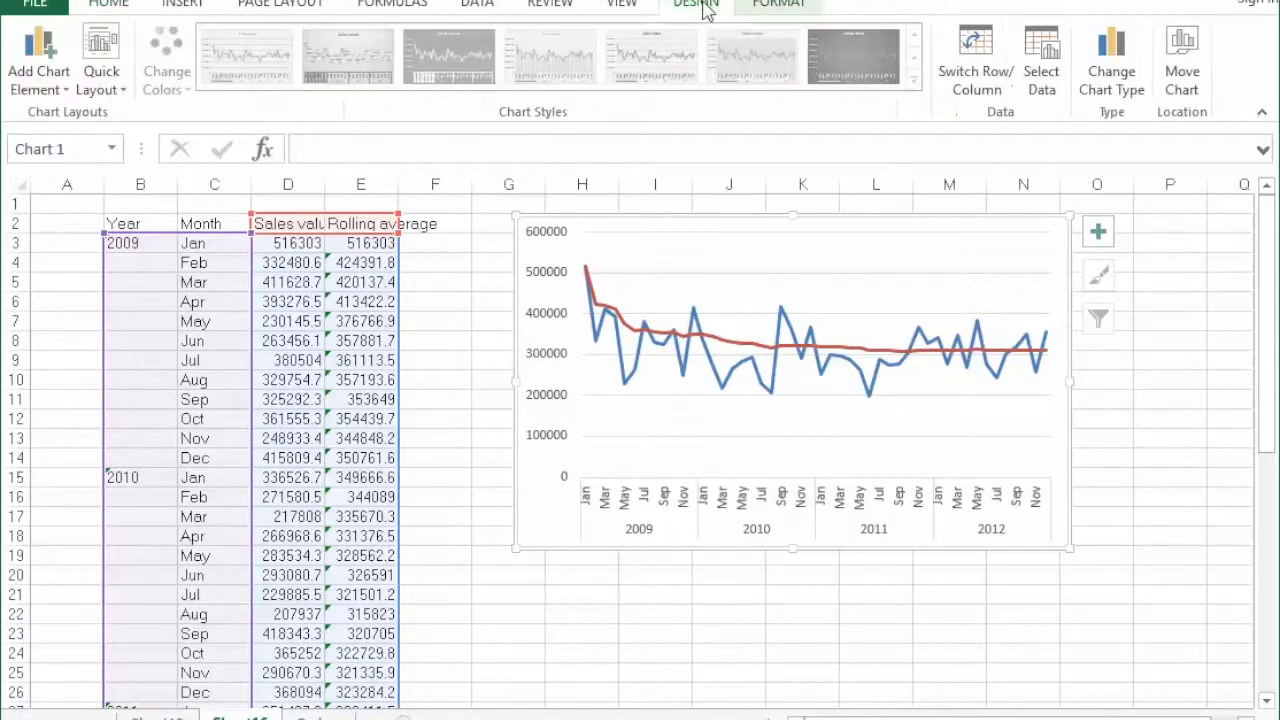
{"action": "left_click", "coordinate": [101, 70]}
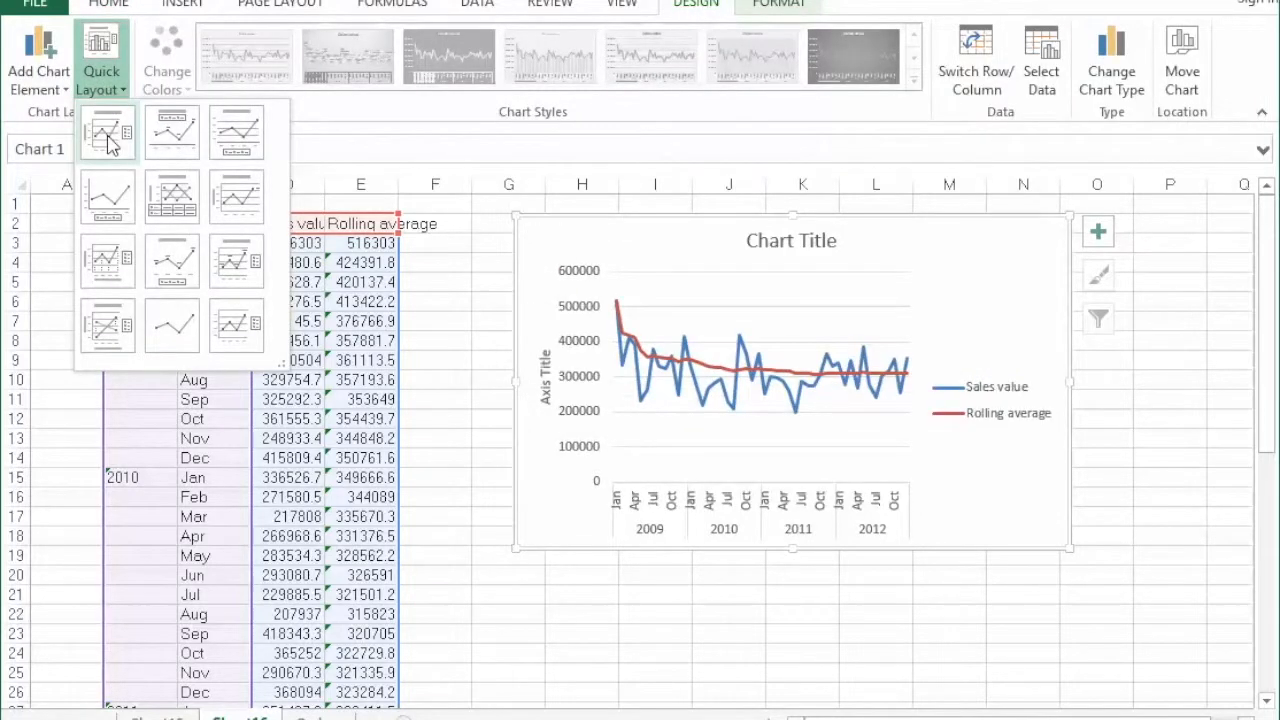
{"action": "left_click", "coordinate": [108, 140]}
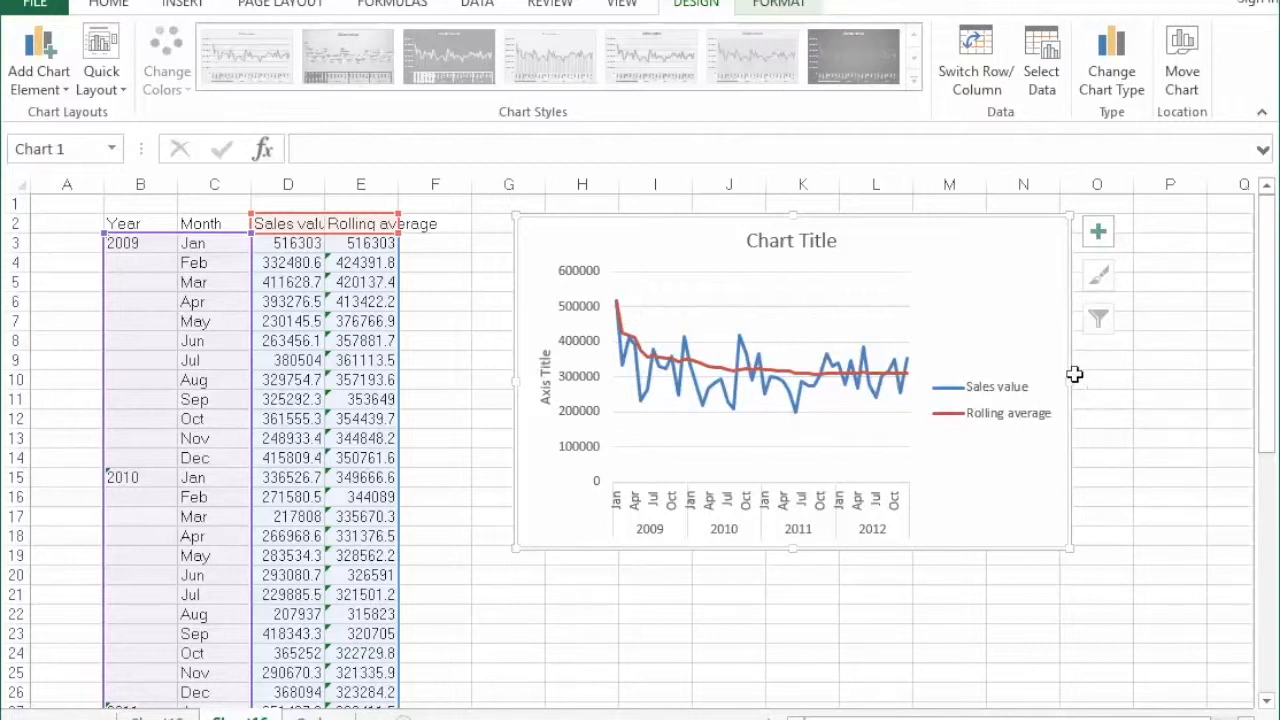
Replace the chart's placeholder title with "Sales by month Jan 2009 - Dec 2012" and deselect the chart.
{"action": "left_click", "coordinate": [817, 245]}
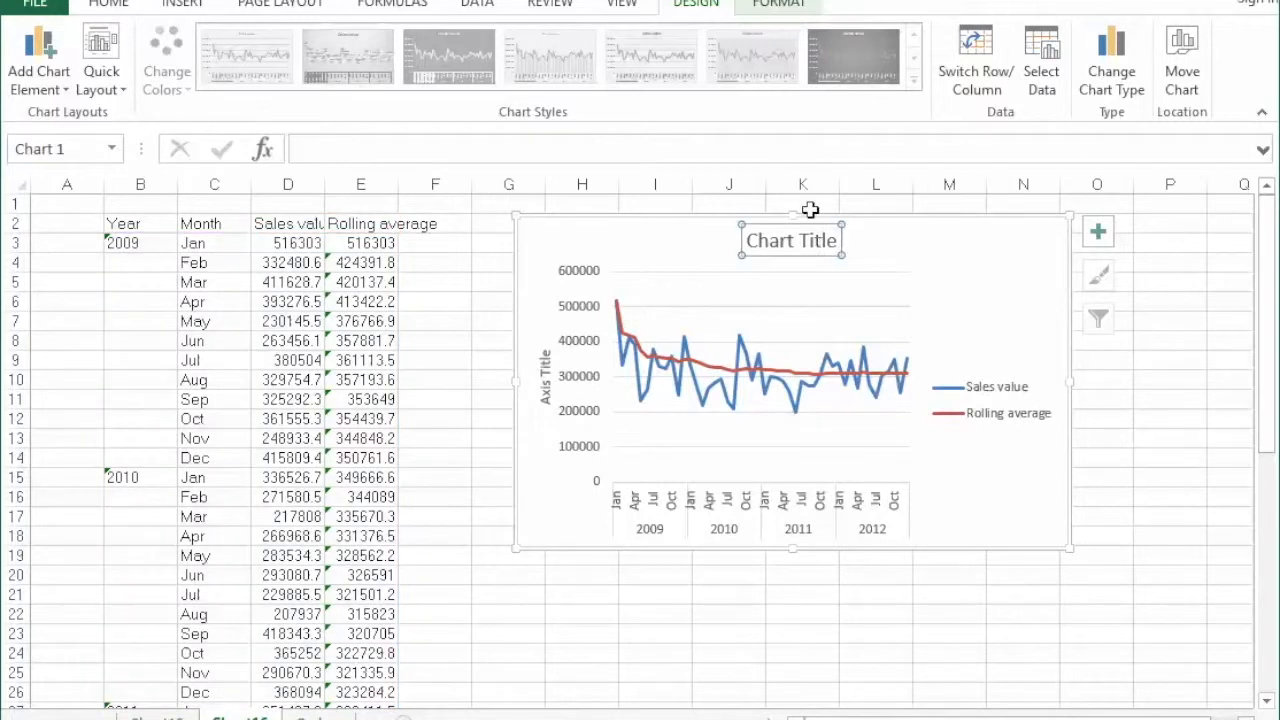
{"action": "left_click_drag", "start_coordinate": [750, 240], "coordinate": [855, 236]}
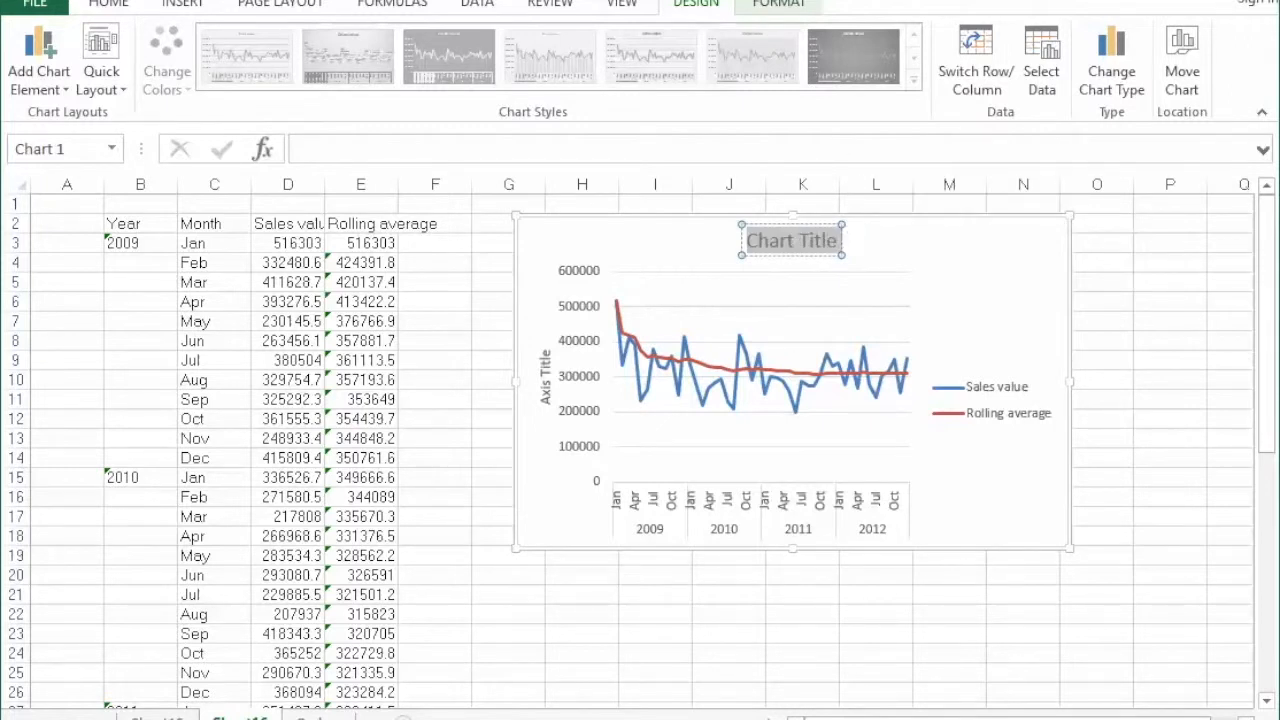
{"action": "type", "text": "Sales by m"}
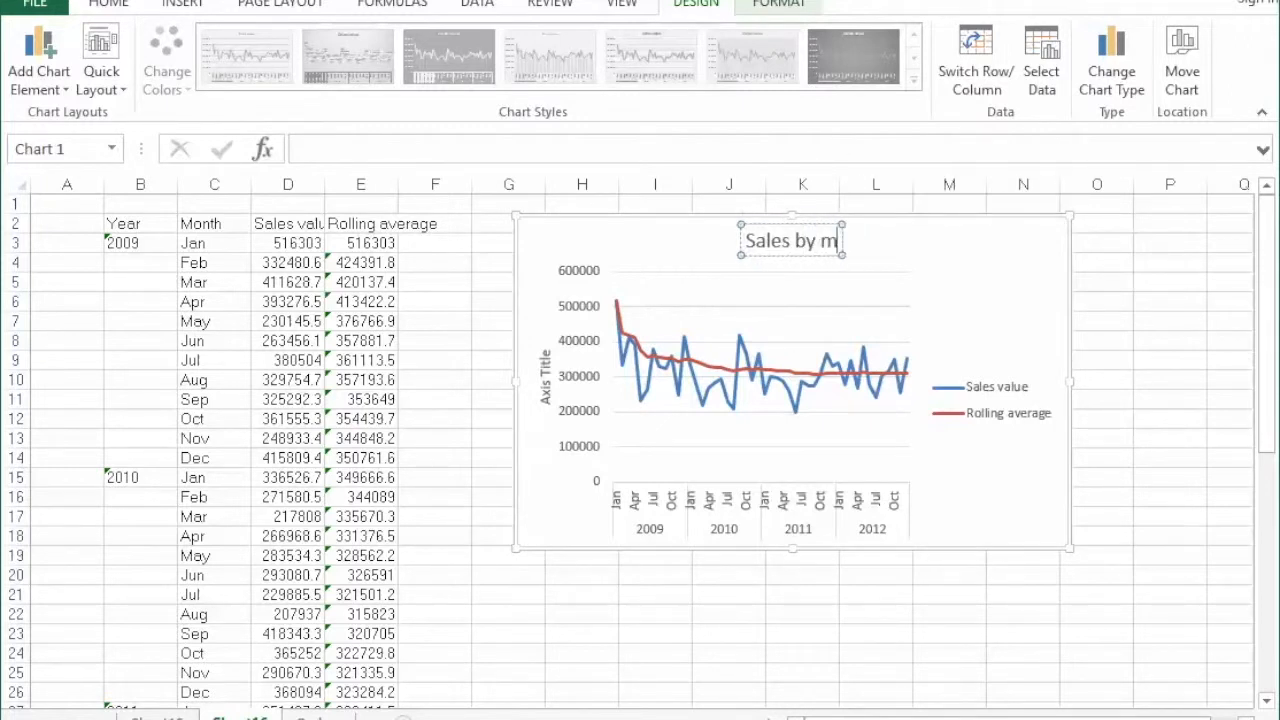
{"action": "type", "text": "onth Jan"}
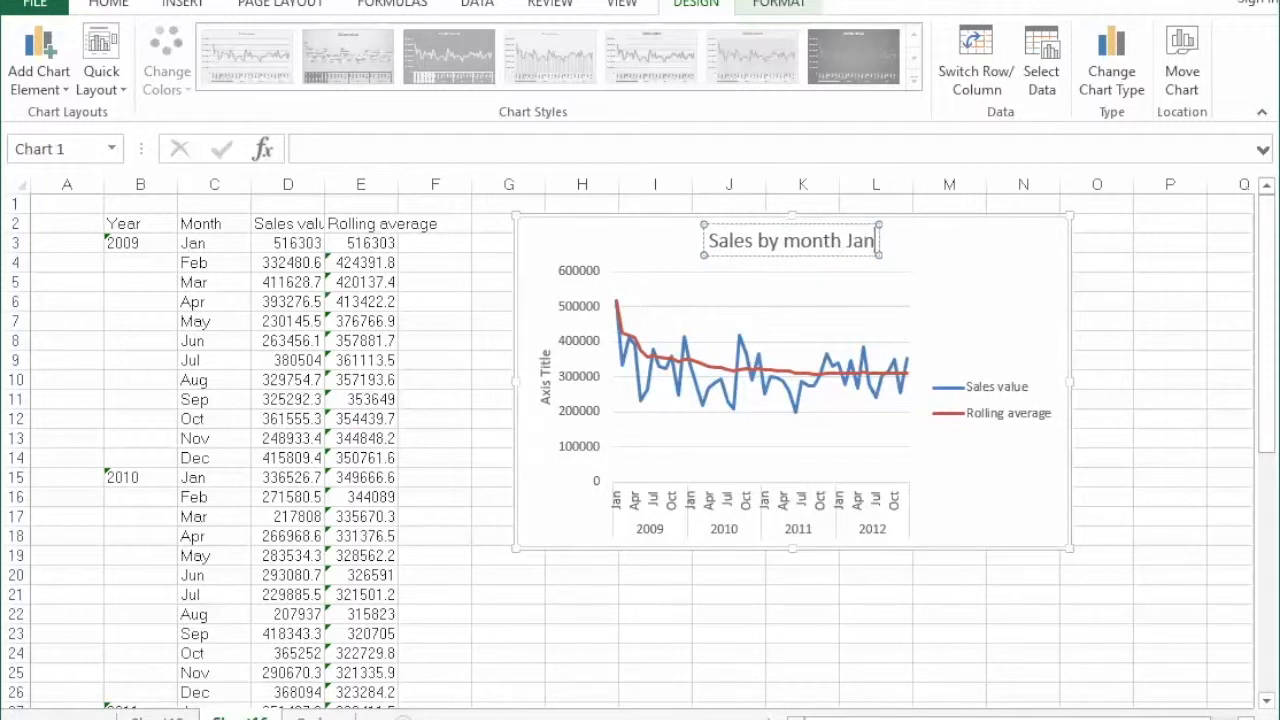
{"action": "type", "text": " 2009"}
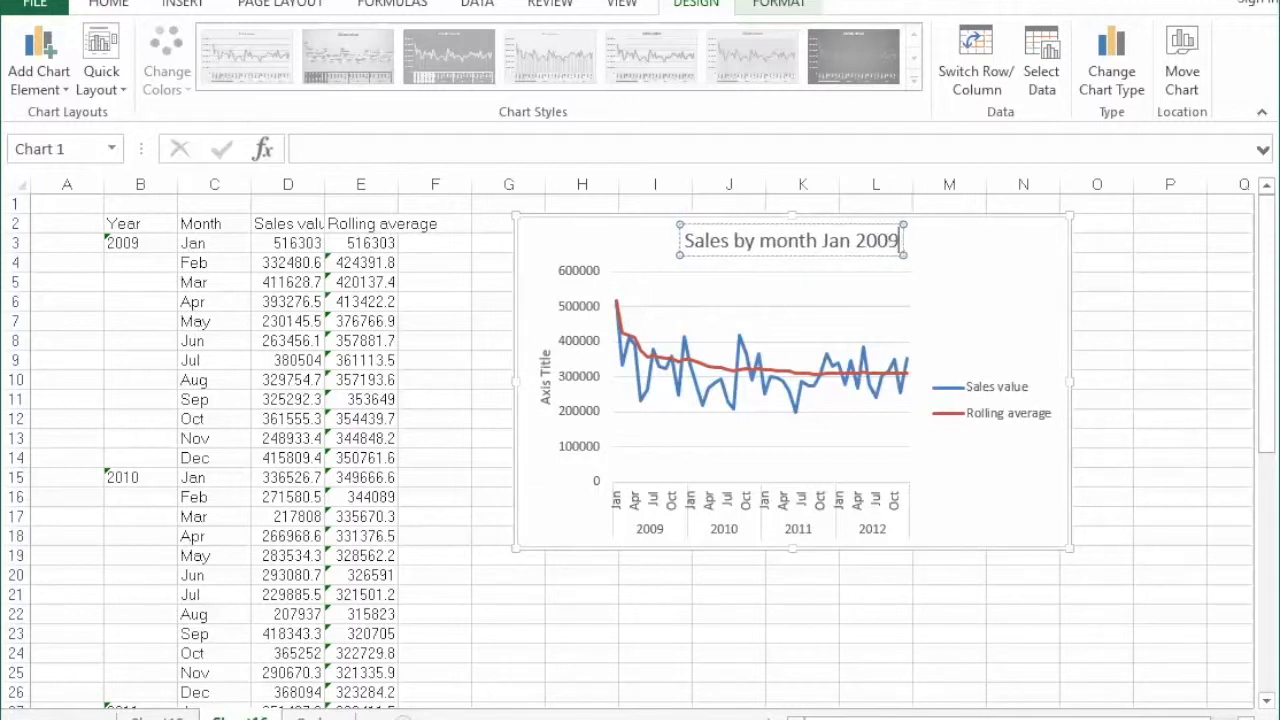
{"action": "type", "text": " - Dec 2012"}
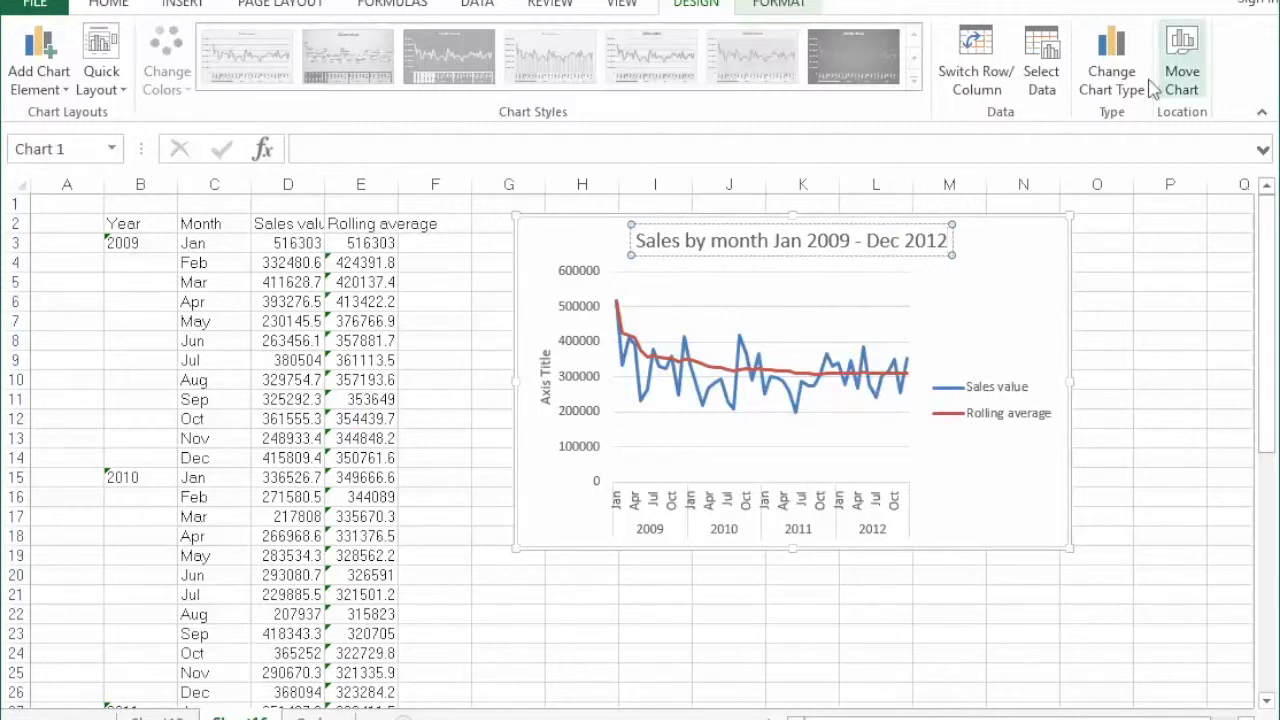
{"action": "left_click", "coordinate": [1110, 320]}
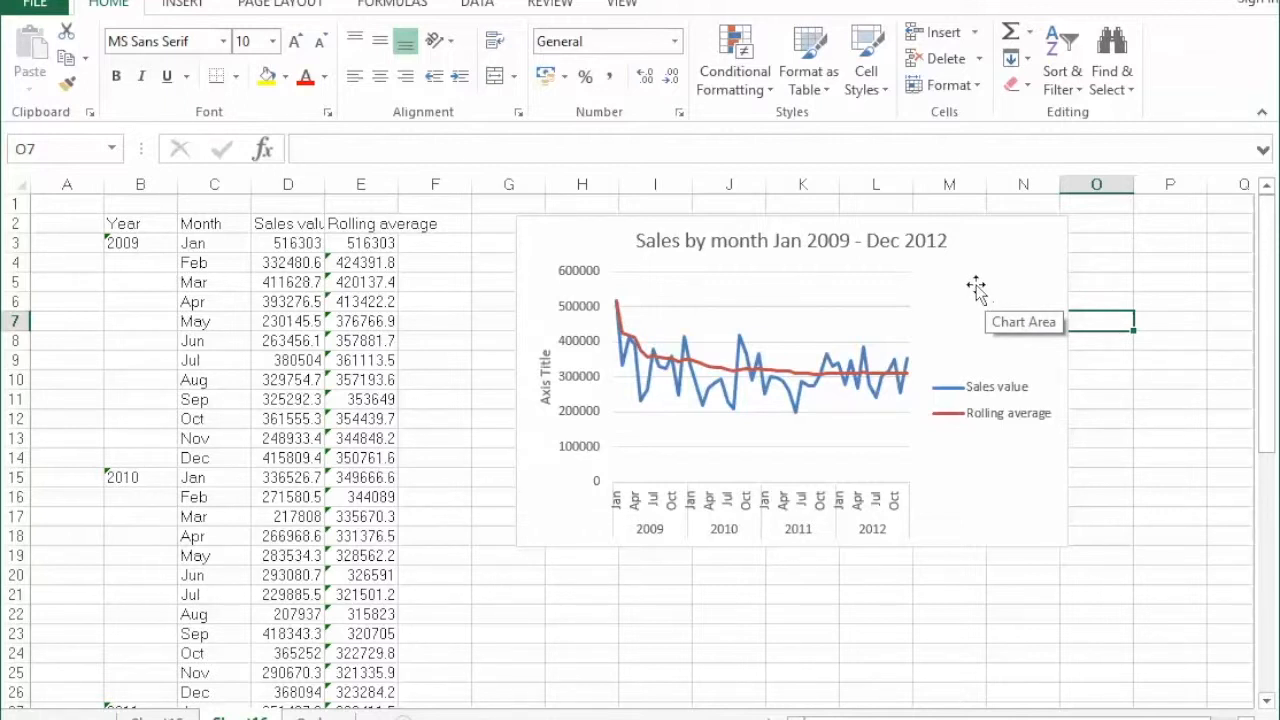
{"action": "mouse_move", "coordinate": [855, 367]}
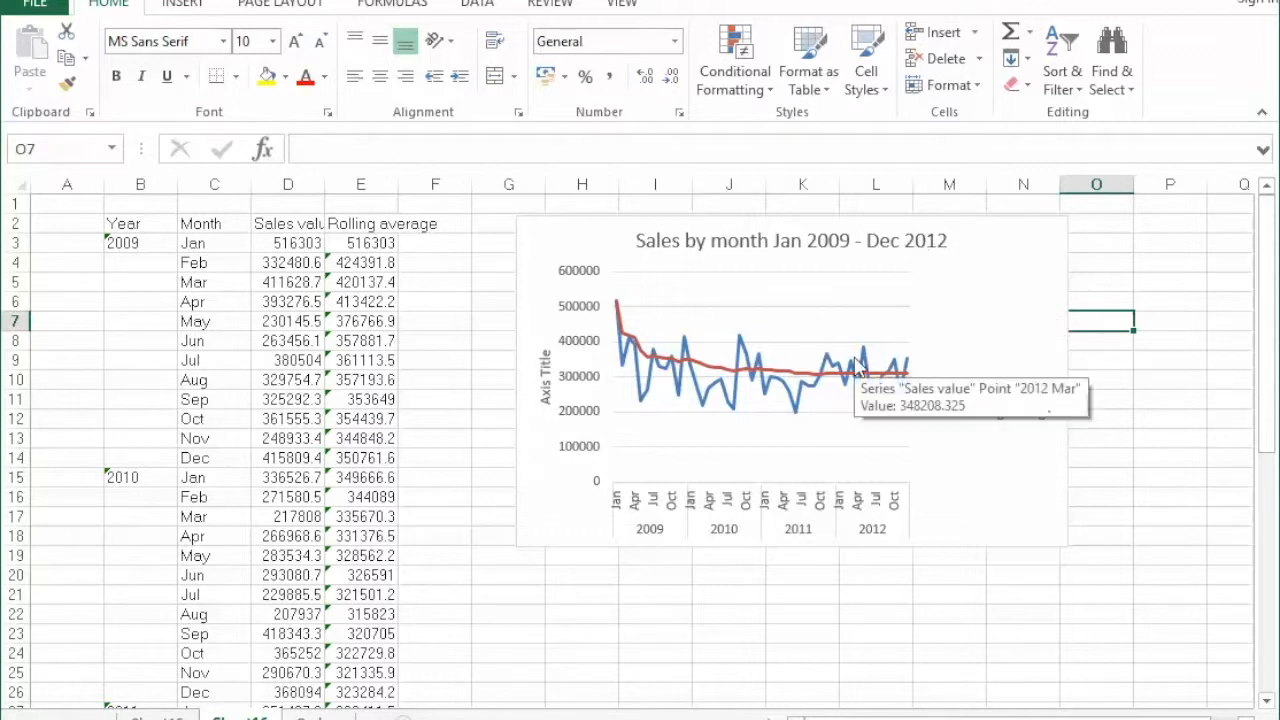